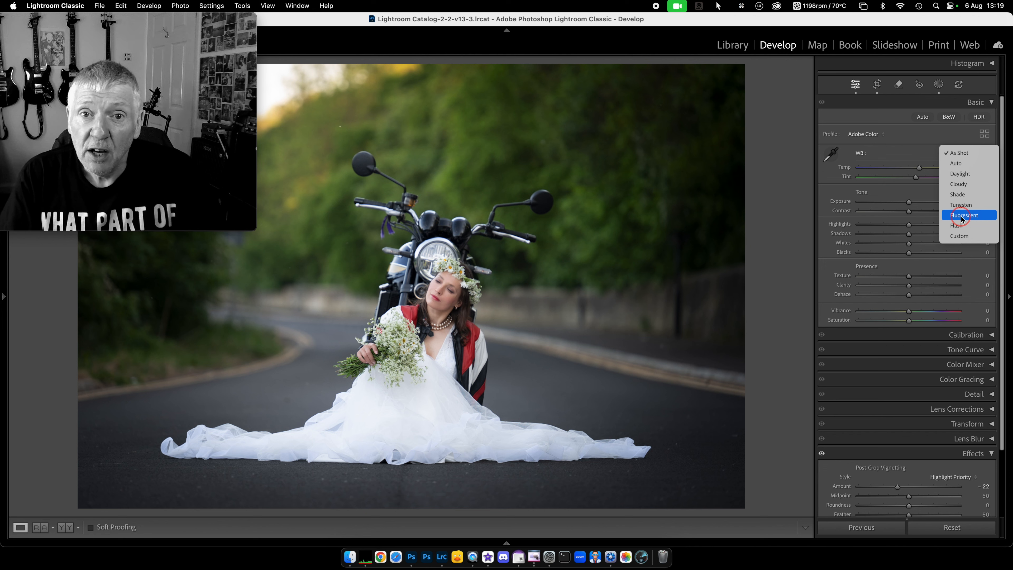
# Step: Try the Fluorescent preset and temperatures of about 2,060 and 5,591 on the bride photo, and reset the temperature
pyautogui.click(963, 215)
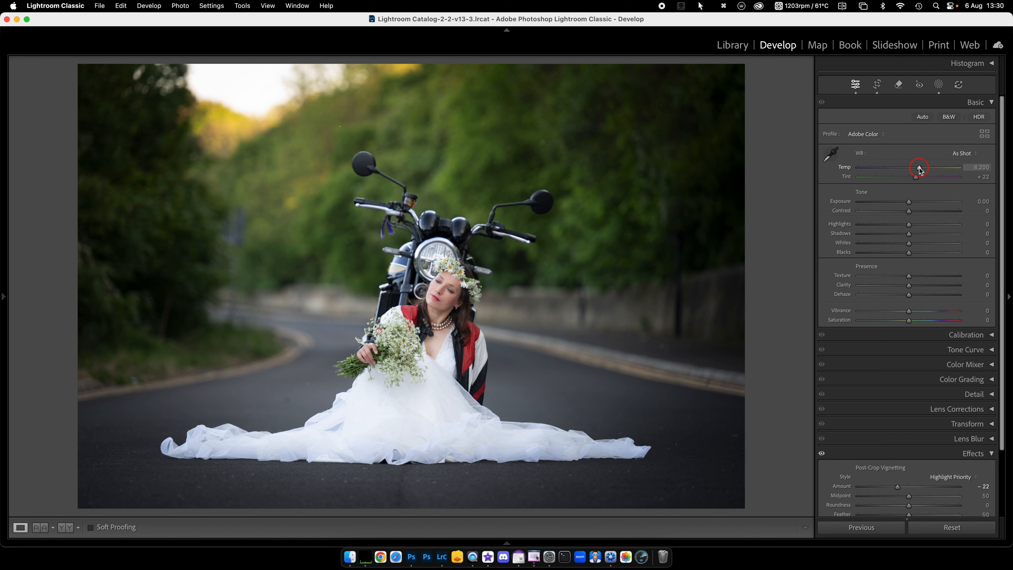
pyautogui.moveTo(919, 169); pyautogui.dragTo(860, 171)
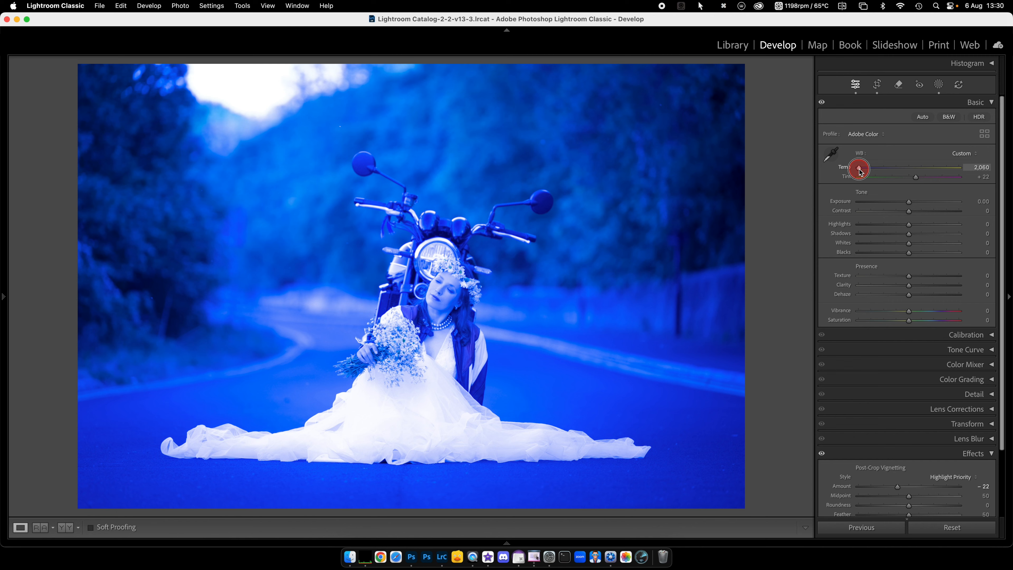
pyautogui.moveTo(860, 170); pyautogui.dragTo(916, 172)
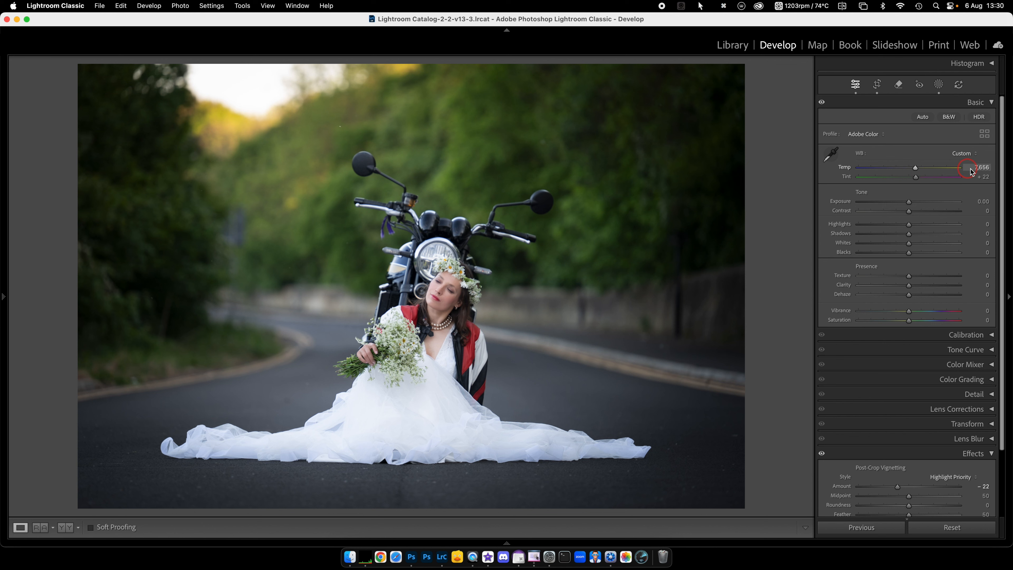
pyautogui.moveTo(915, 173)
pyautogui.mouseDown()
pyautogui.moveTo(934, 171)
pyautogui.moveTo(914, 172)
pyautogui.mouseUp()
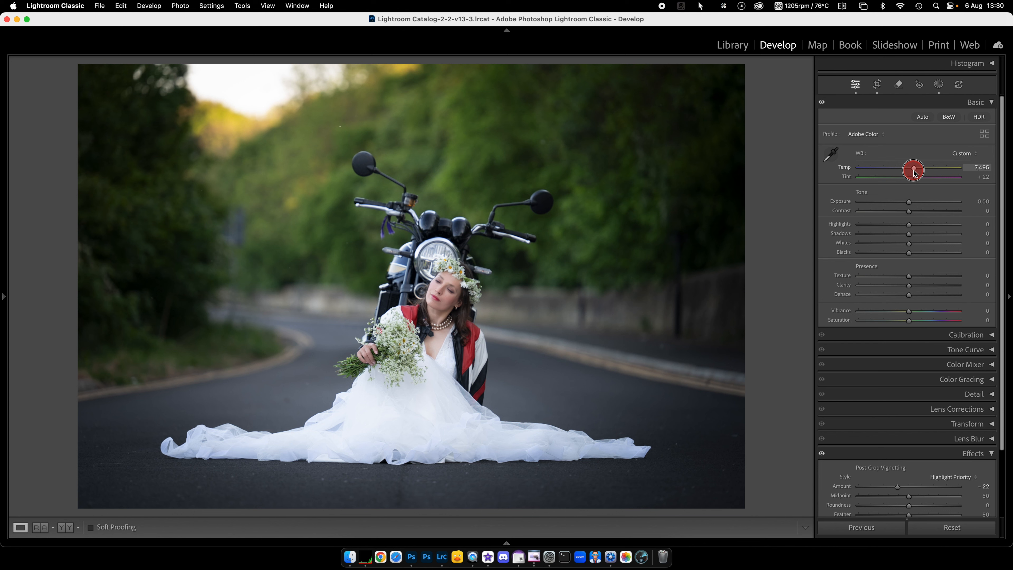
pyautogui.moveTo(914, 170); pyautogui.dragTo(915, 172)
pyautogui.moveTo(914, 170); pyautogui.dragTo(895, 173)
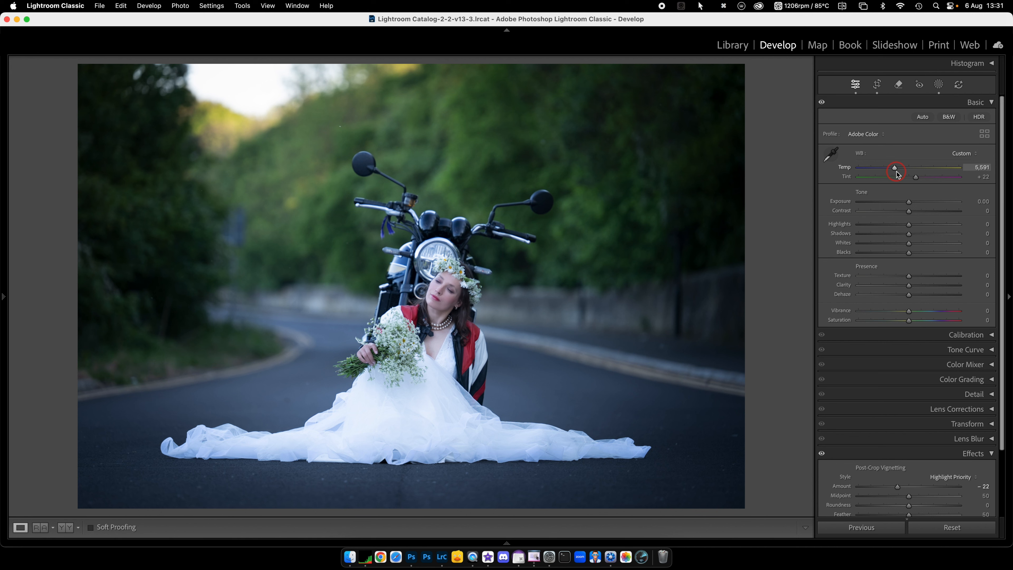
pyautogui.doubleClick(847, 170)
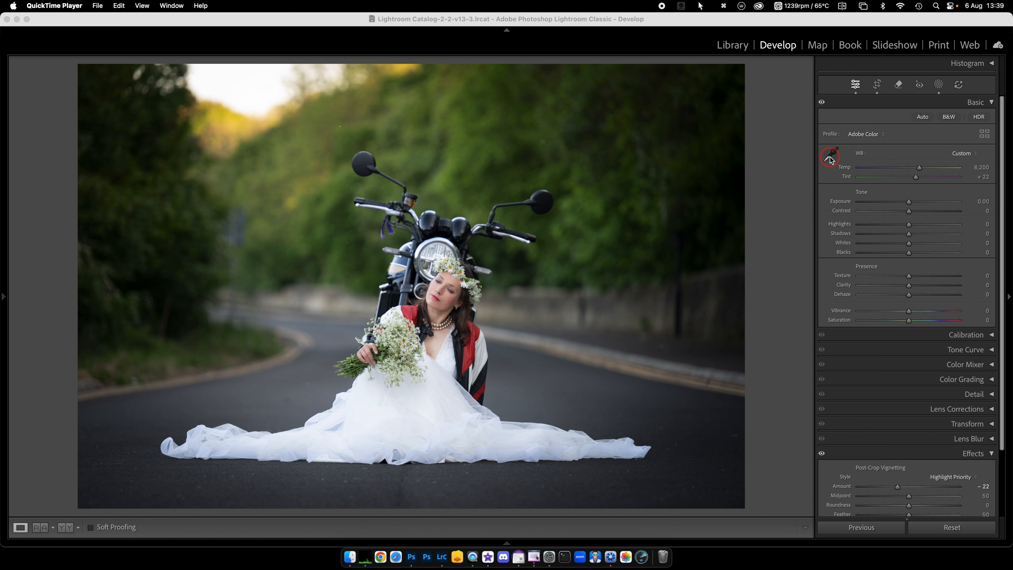
# Step: Activate the White Balance Selector, increase its loupe scale to near maximum and hide the loupe
pyautogui.click(829, 159)
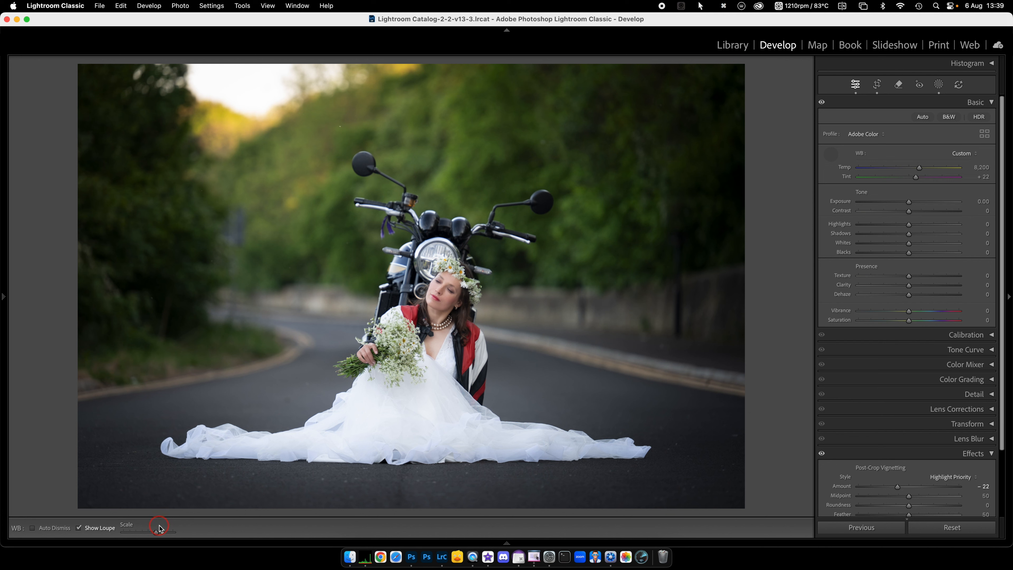
pyautogui.moveTo(157, 531)
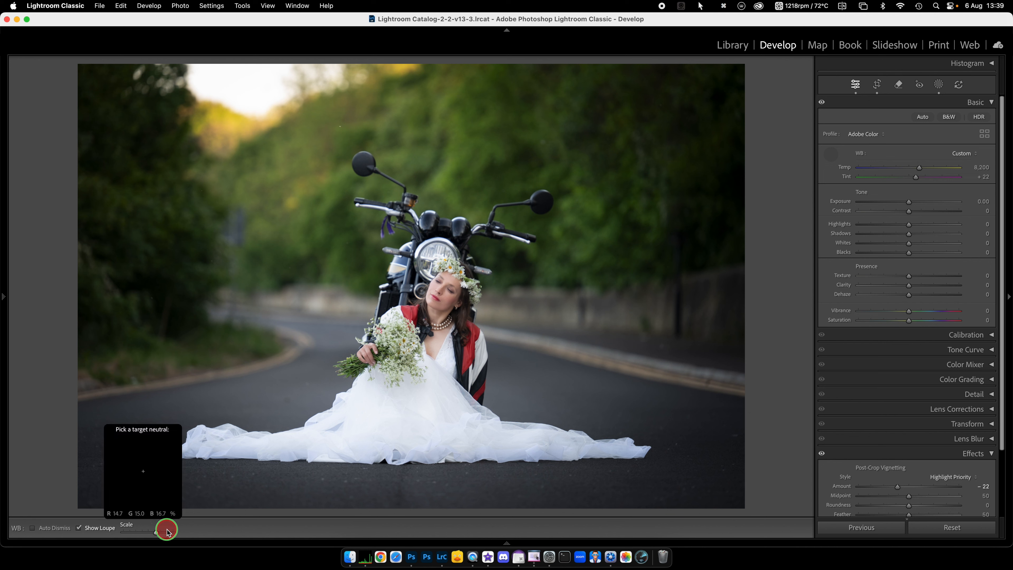
pyautogui.moveTo(156, 531); pyautogui.dragTo(192, 526)
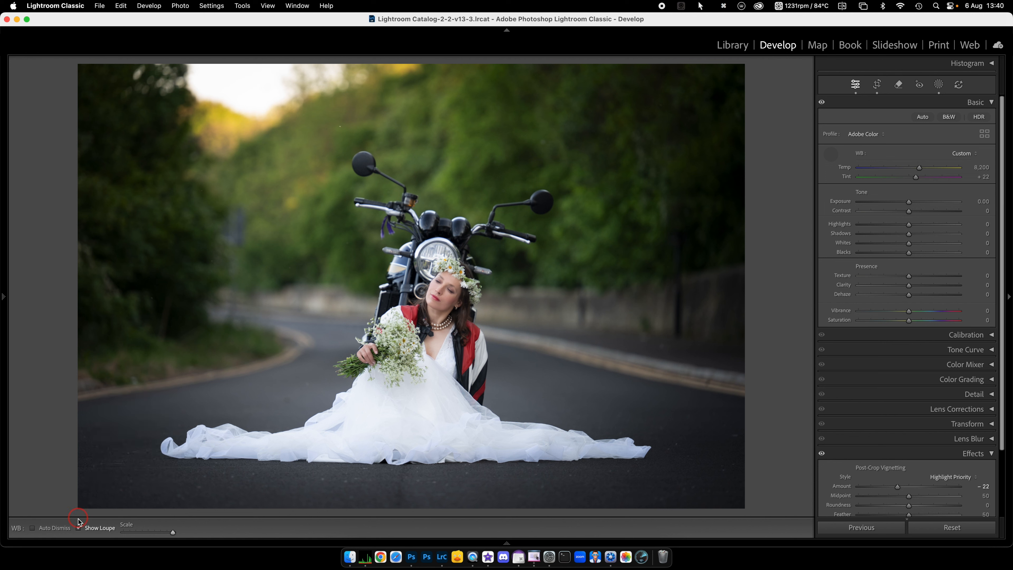
pyautogui.click(79, 528)
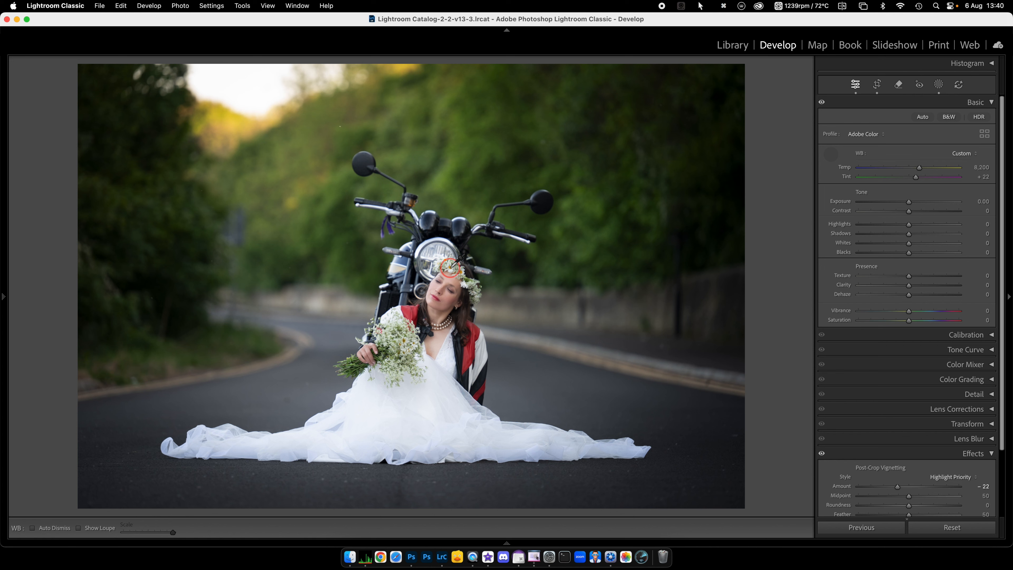
# Step: Sample the flower crown, the road and the red jacket as neutral targets, and put the White Balance Selector away
pyautogui.click(450, 267)
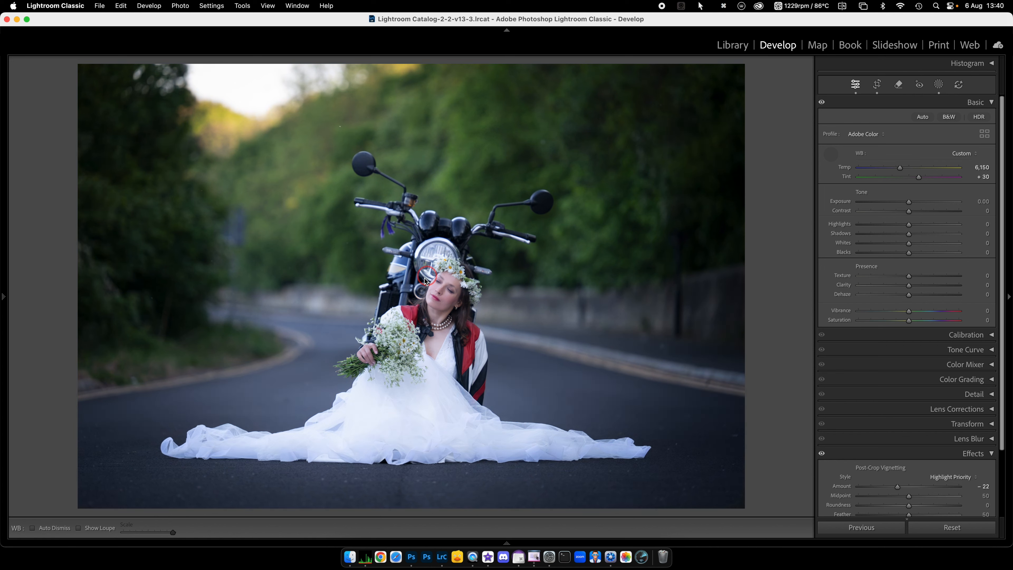
pyautogui.click(285, 372)
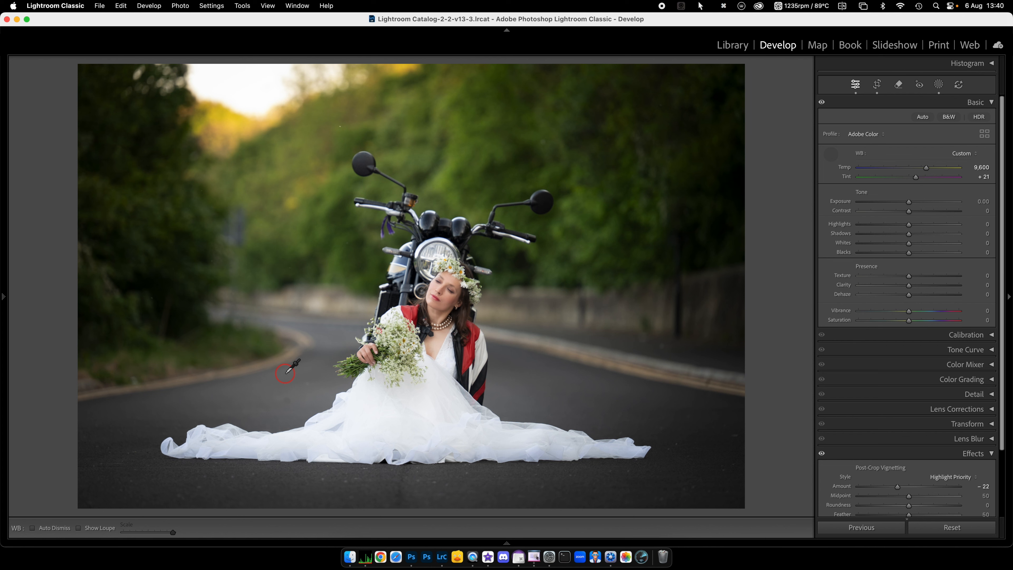
pyautogui.click(472, 350)
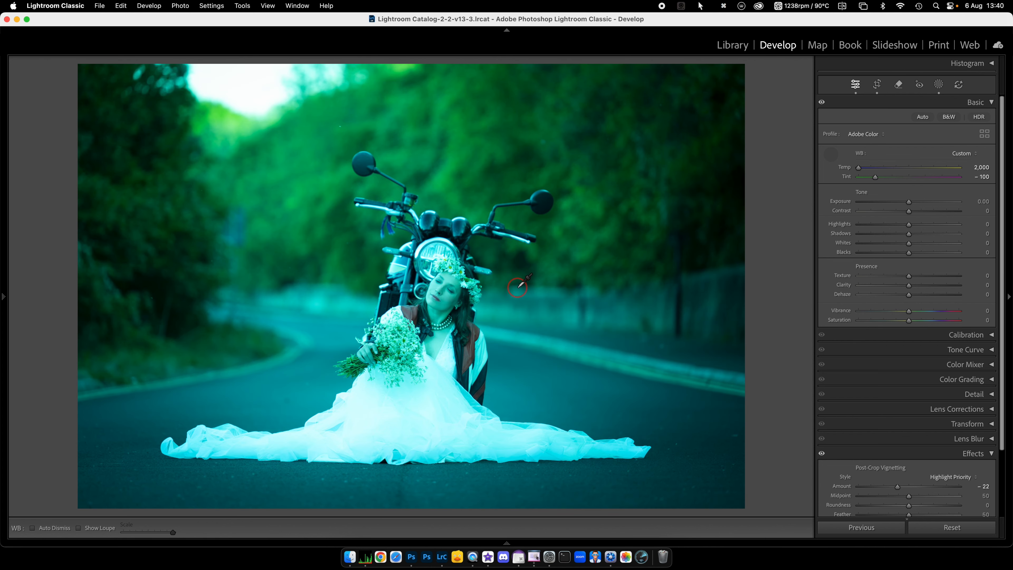
pyautogui.click(830, 156)
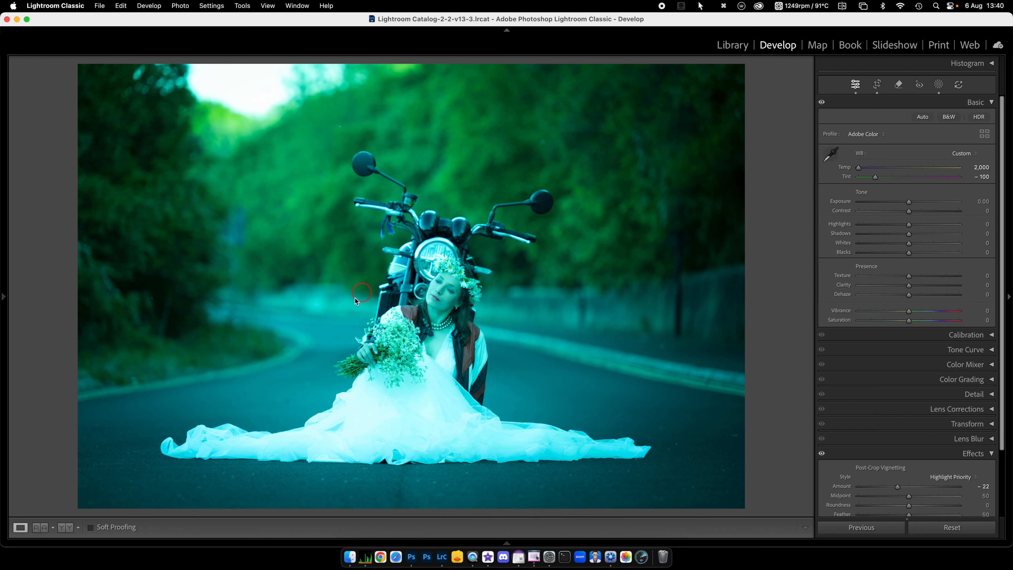
# Step: Enable Auto Dismiss for the White Balance Selector and sample the woman's face and the green foliage as neutral targets
pyautogui.click(831, 156)
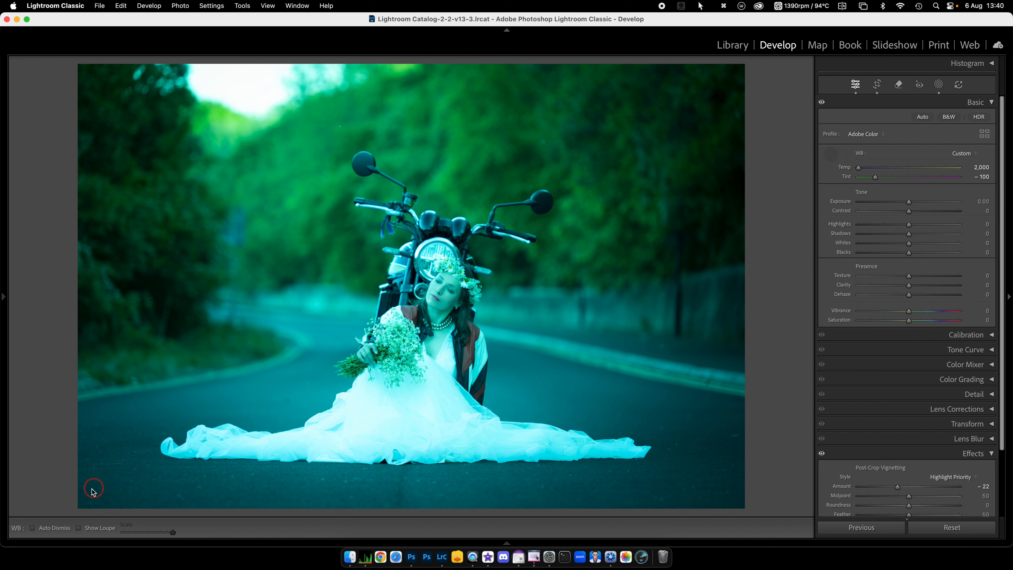
pyautogui.click(32, 528)
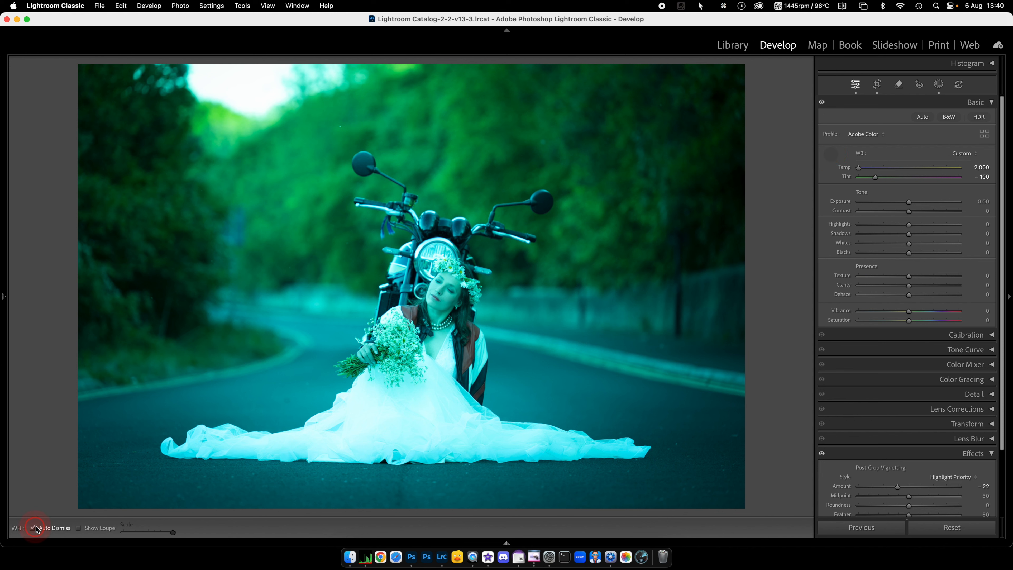
pyautogui.click(449, 287)
pyautogui.click(830, 154)
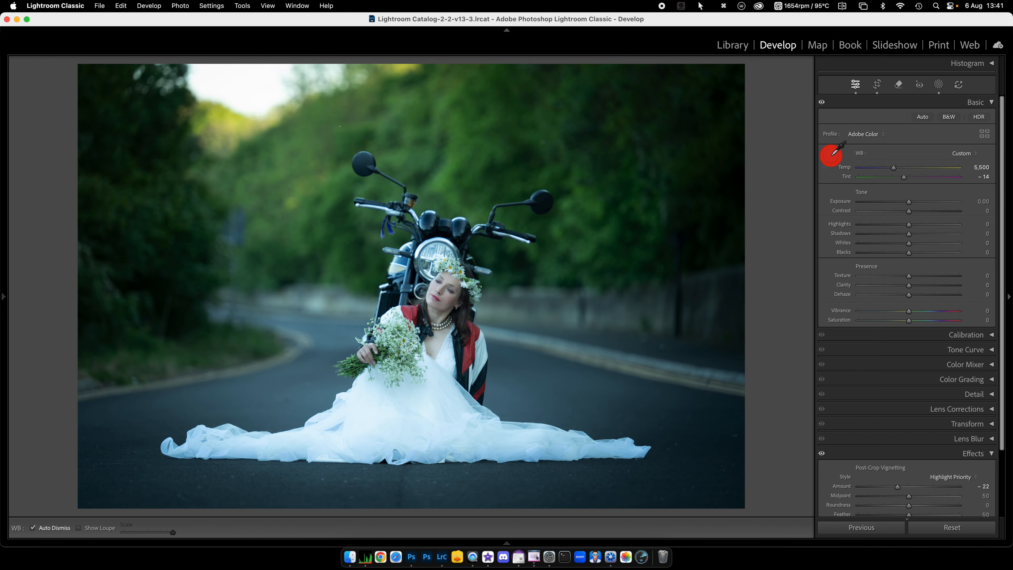
pyautogui.click(583, 244)
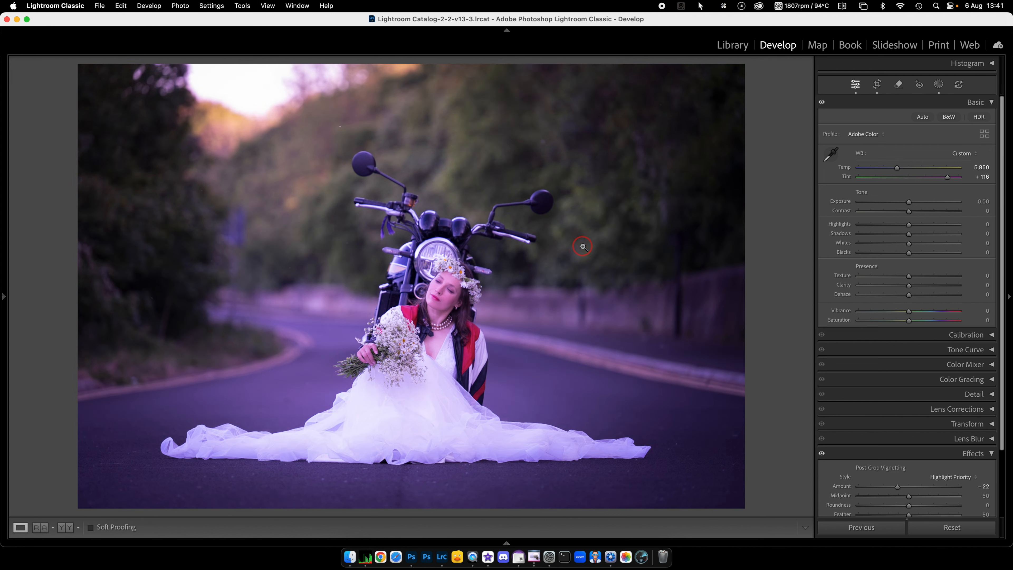
# Step: Reactivate the White Balance Selector with Auto Dismiss off, the loupe shown and its scale reduced to about the middle
pyautogui.click(831, 157)
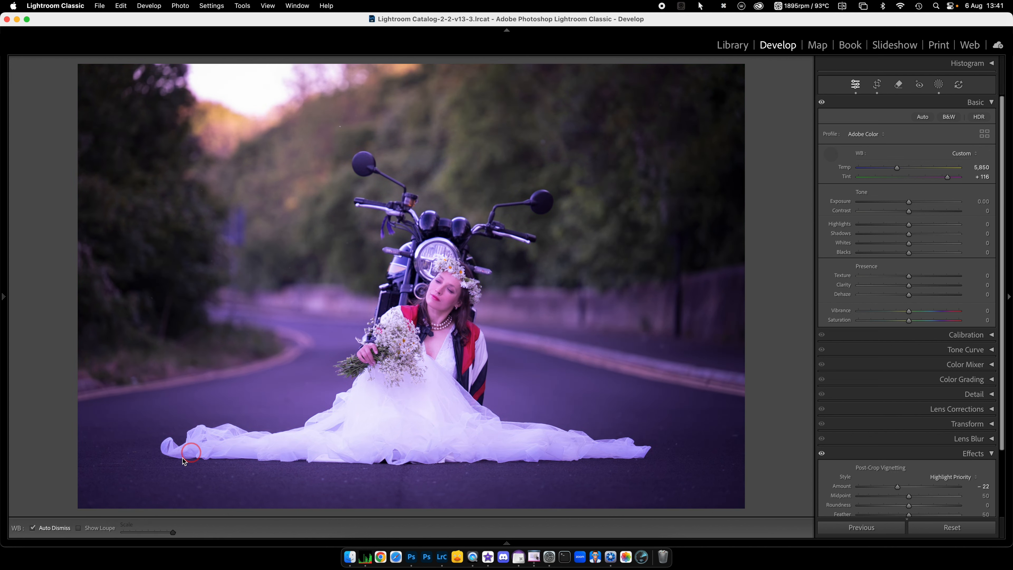
pyautogui.click(33, 528)
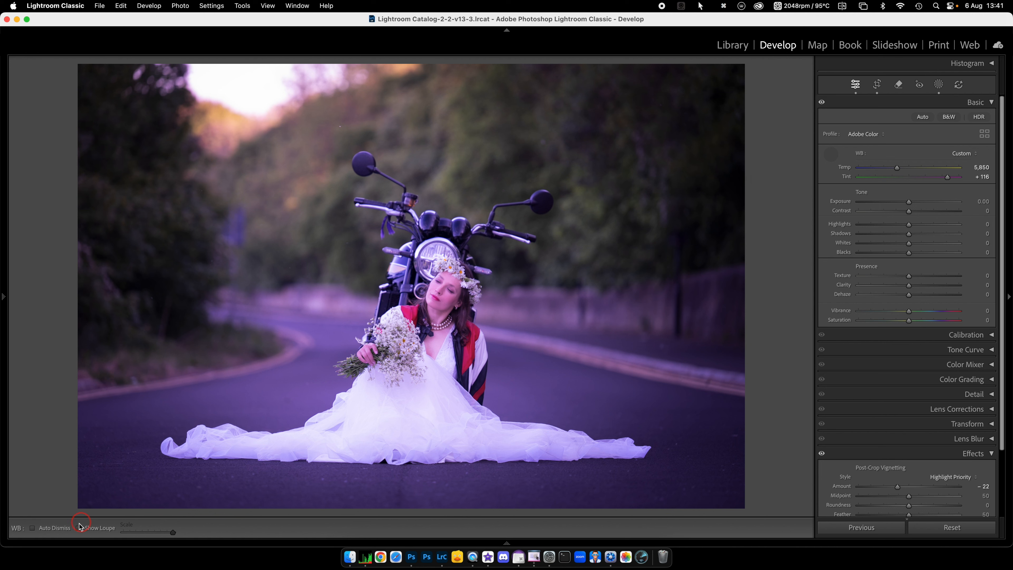
pyautogui.moveTo(172, 532); pyautogui.dragTo(149, 532)
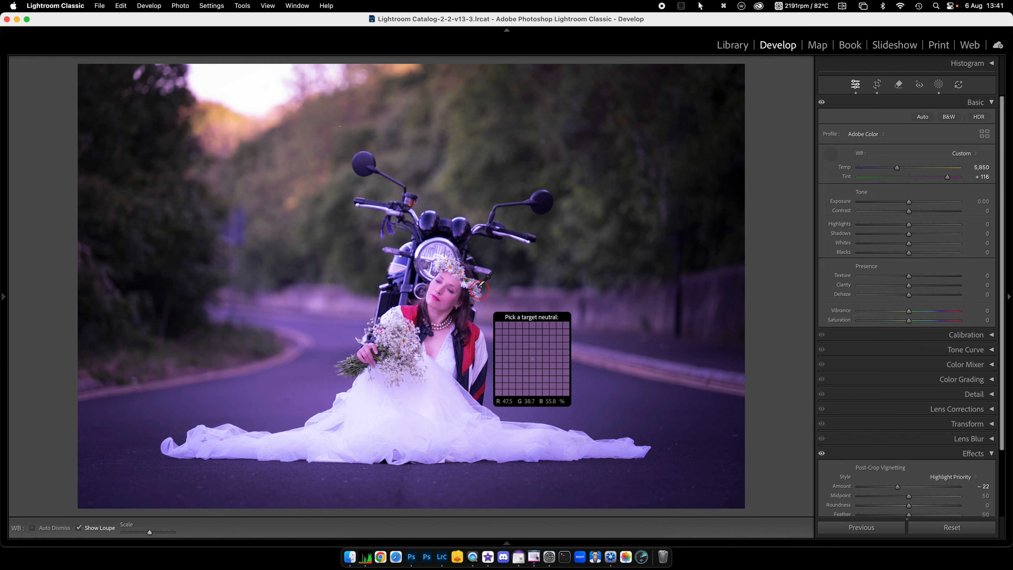
# Step: Sample the white flower crown, the red jacket and two spots on the grey road as neutral targets using the loupe
pyautogui.click(446, 270)
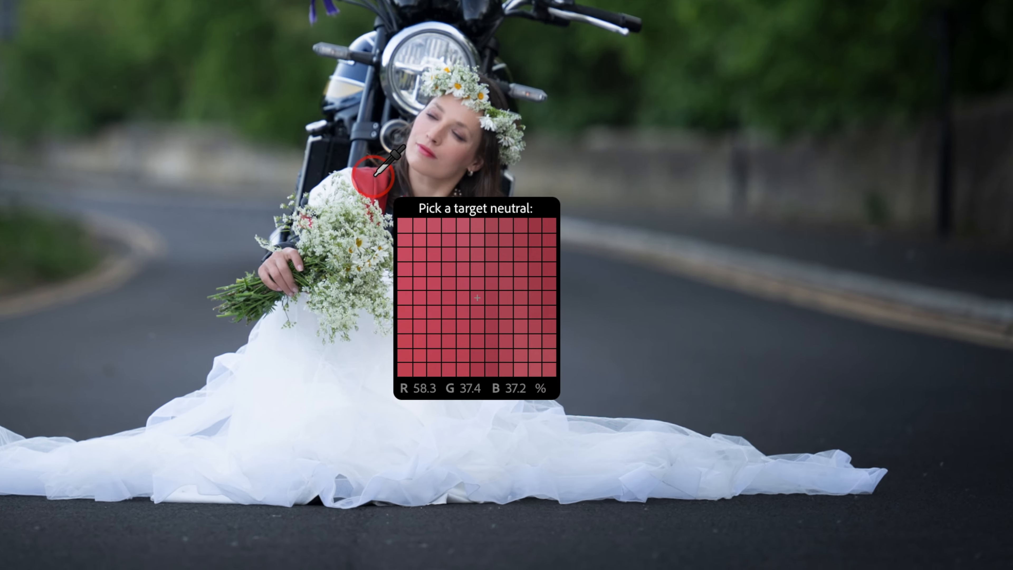
pyautogui.click(371, 163)
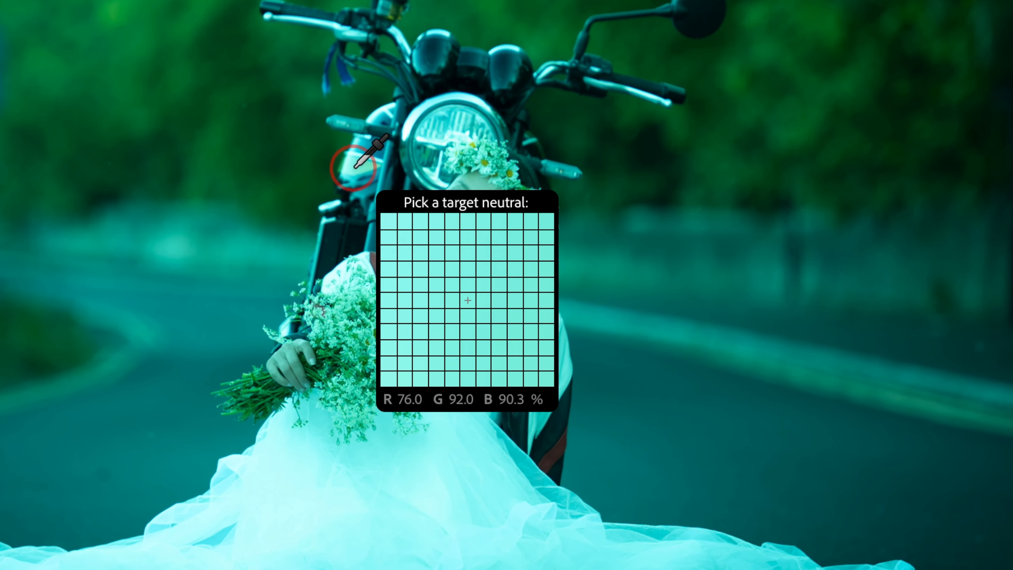
pyautogui.click(661, 324)
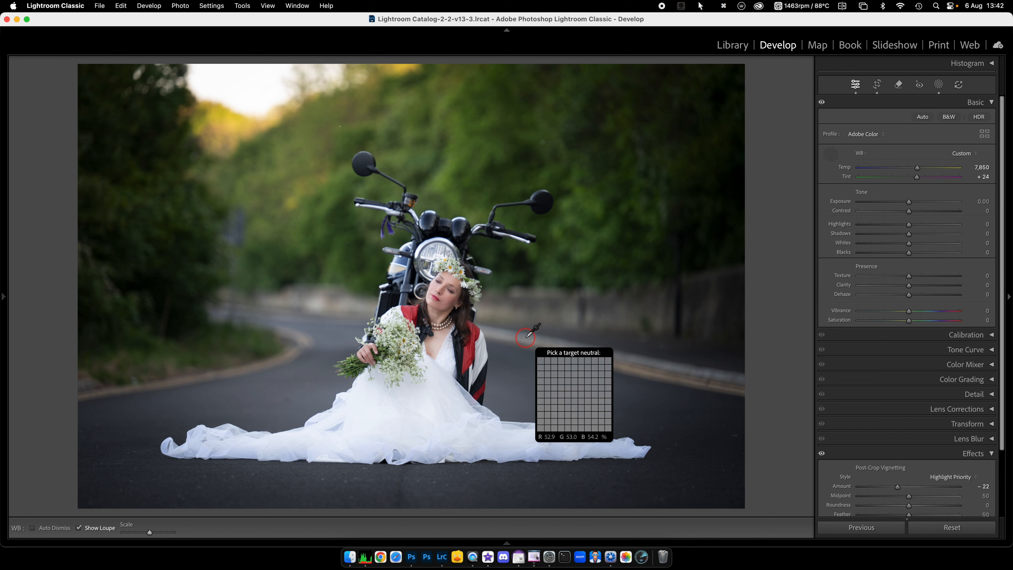
pyautogui.click(526, 336)
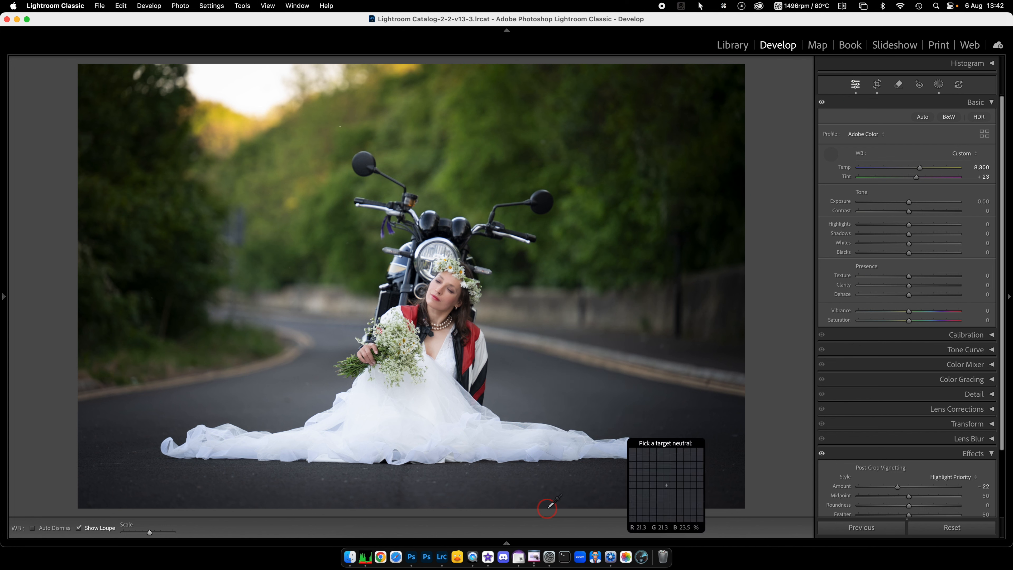
# Step: Open the bride TIFF with grey patches from the filmstrip and sample its light, mid and dark grey patches as neutral
pyautogui.click(507, 544)
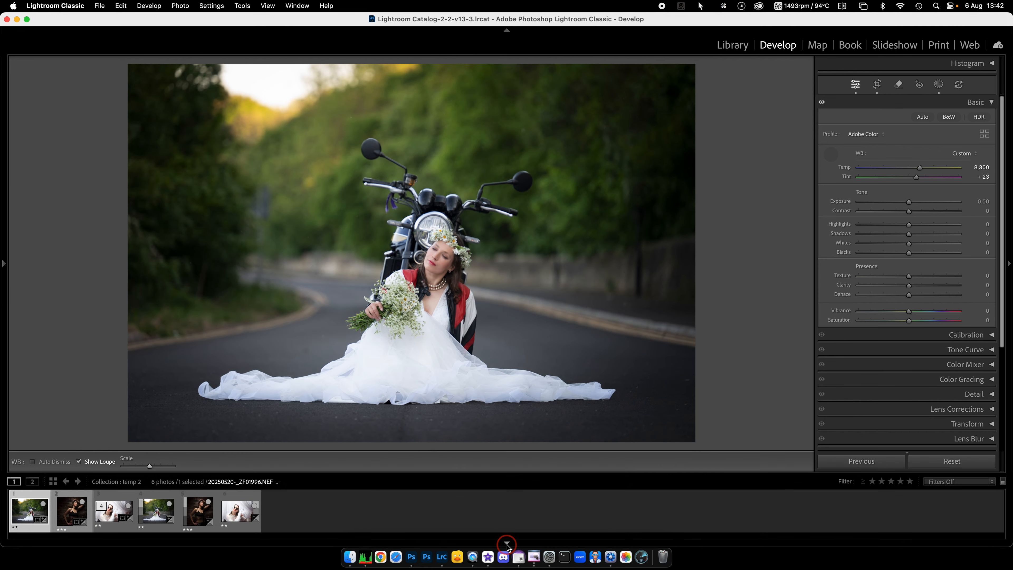
pyautogui.click(156, 515)
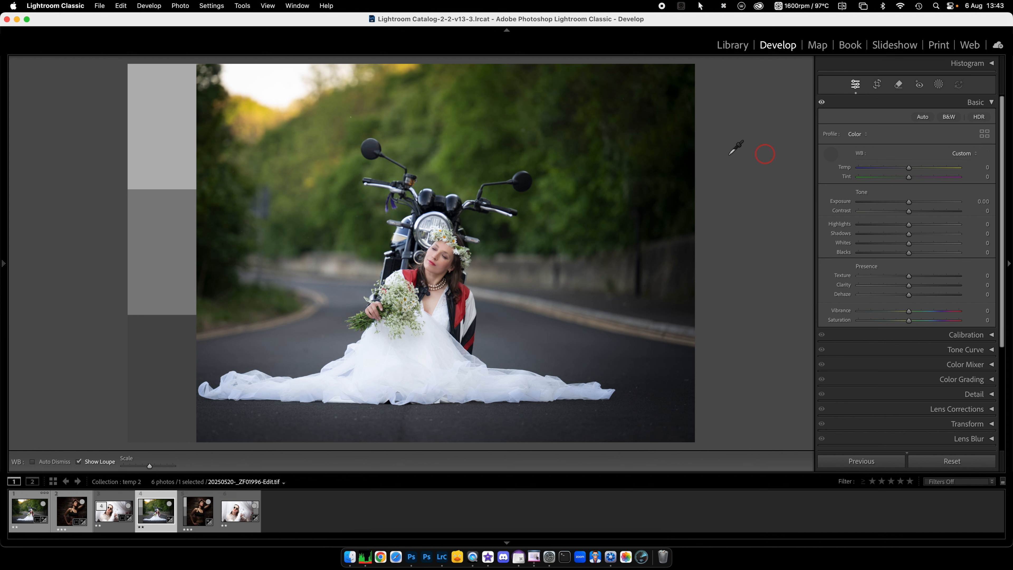
pyautogui.click(174, 135)
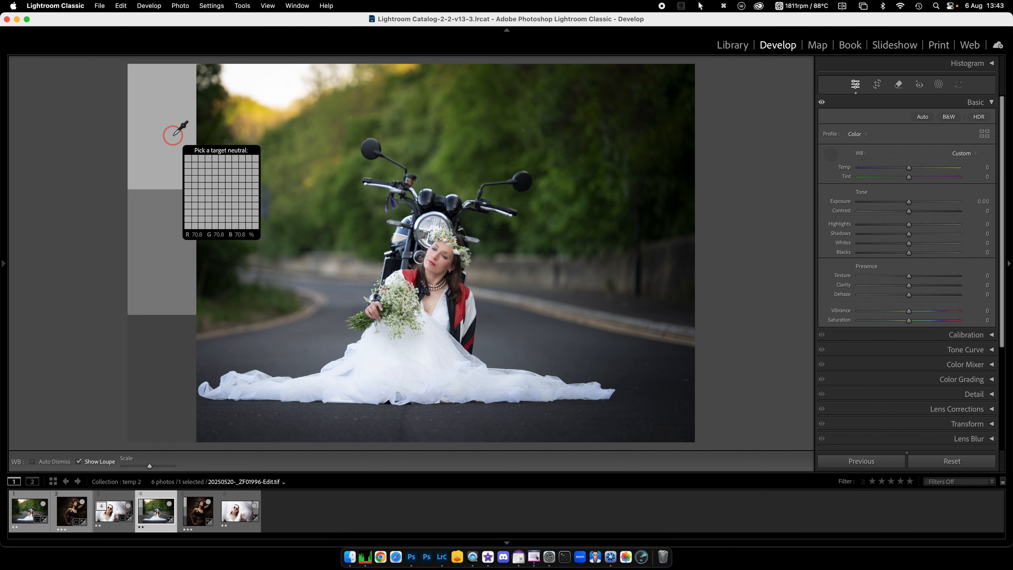
pyautogui.click(166, 244)
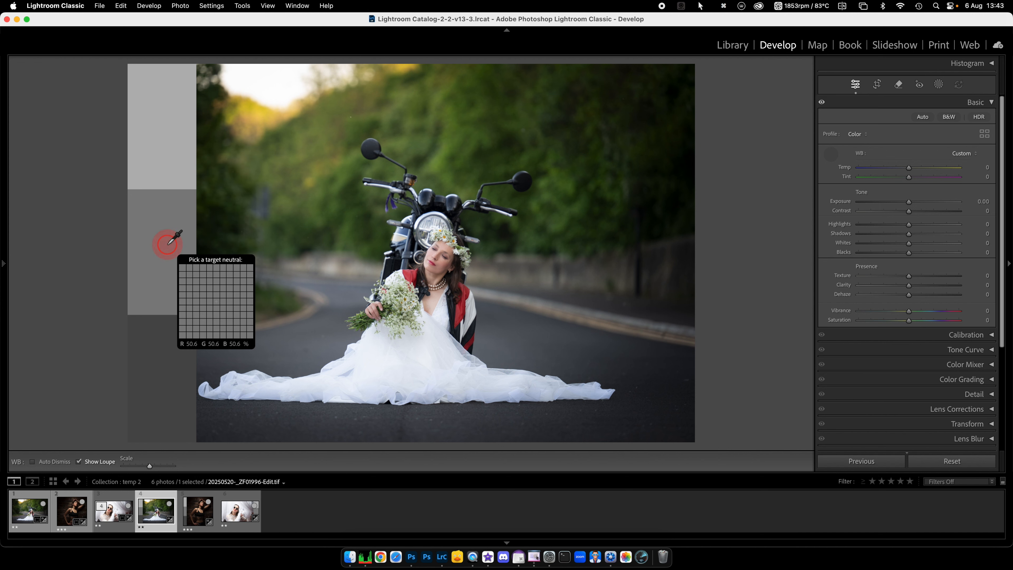
pyautogui.click(165, 381)
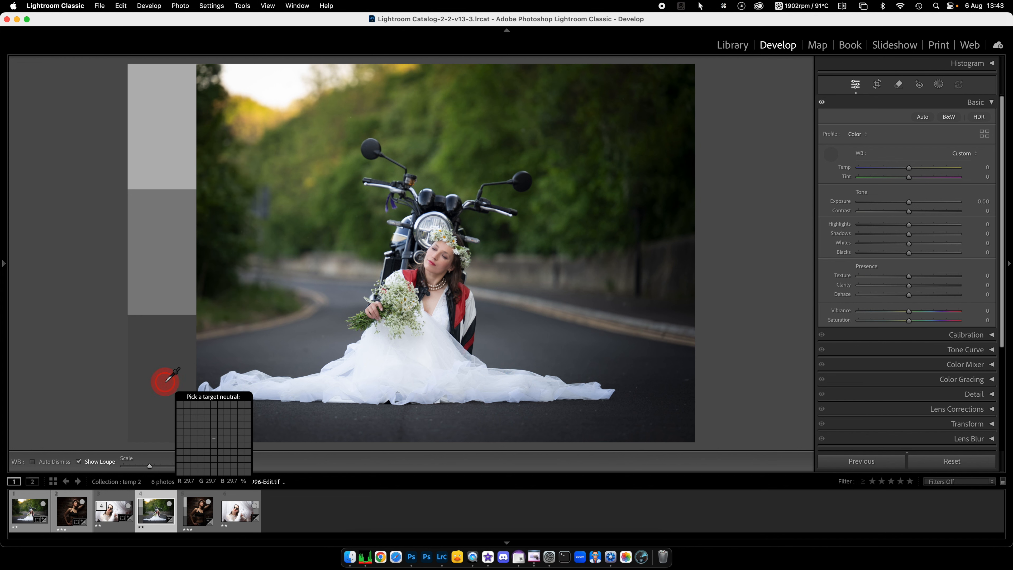
# Step: Try neutral samples on the foliage, yellow background and red jacket, and restore the balance by sampling the dark grey patch
pyautogui.click(416, 140)
pyautogui.click(267, 108)
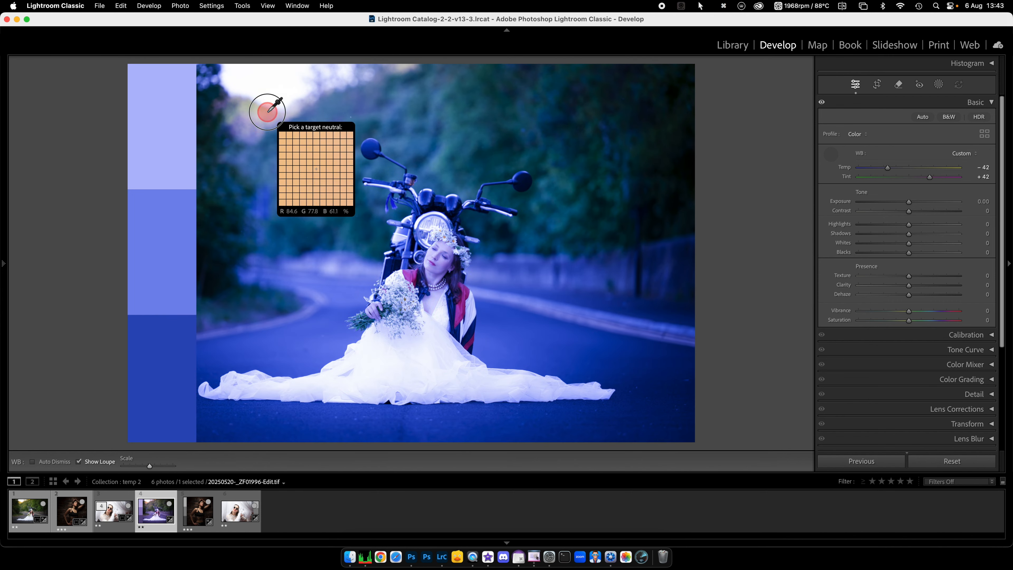
pyautogui.click(466, 294)
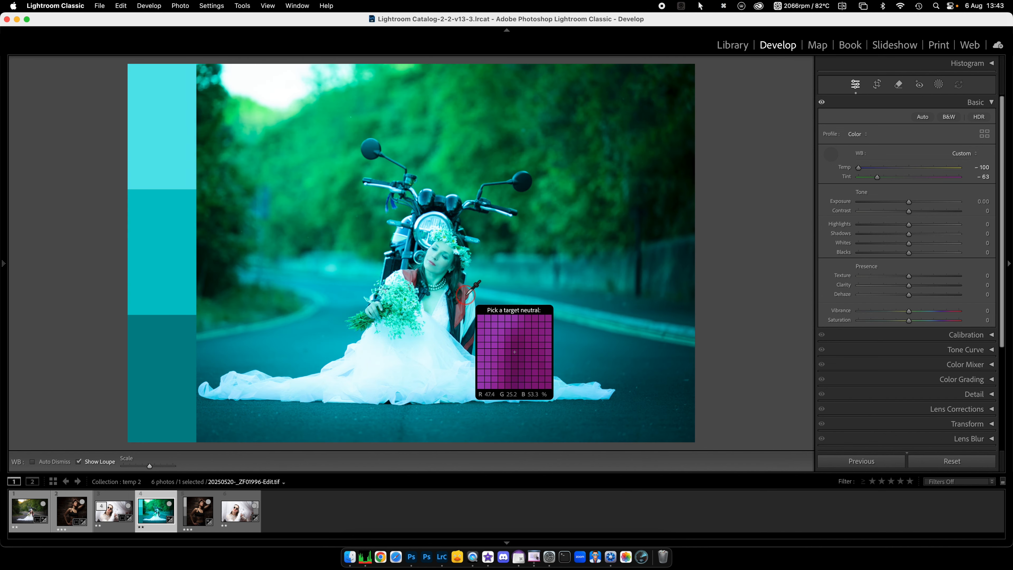
pyautogui.click(176, 352)
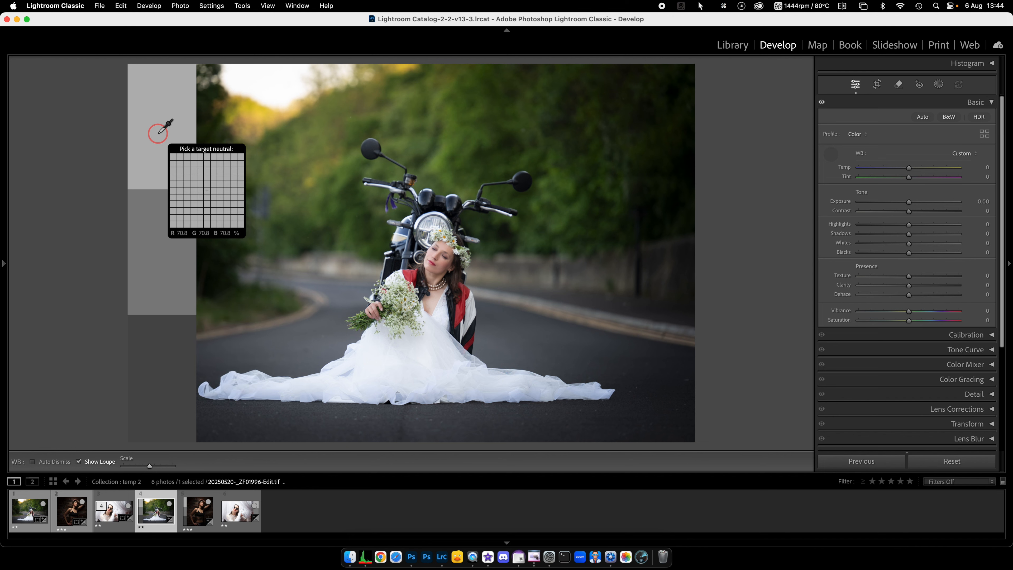
# Step: View the grey-patch versions of the brick-wall portrait and the white-curtain portrait
pyautogui.click(199, 517)
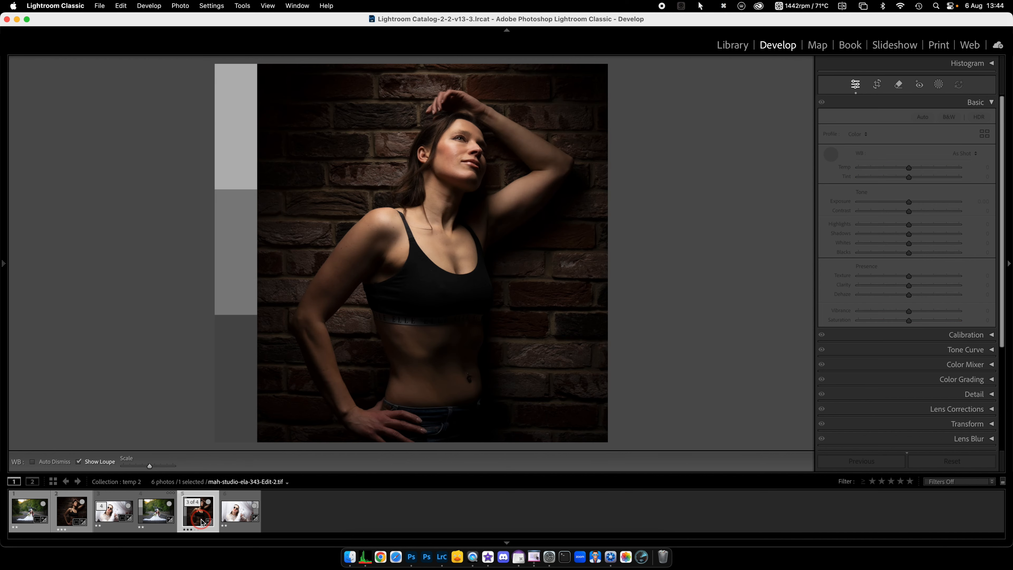
pyautogui.click(251, 519)
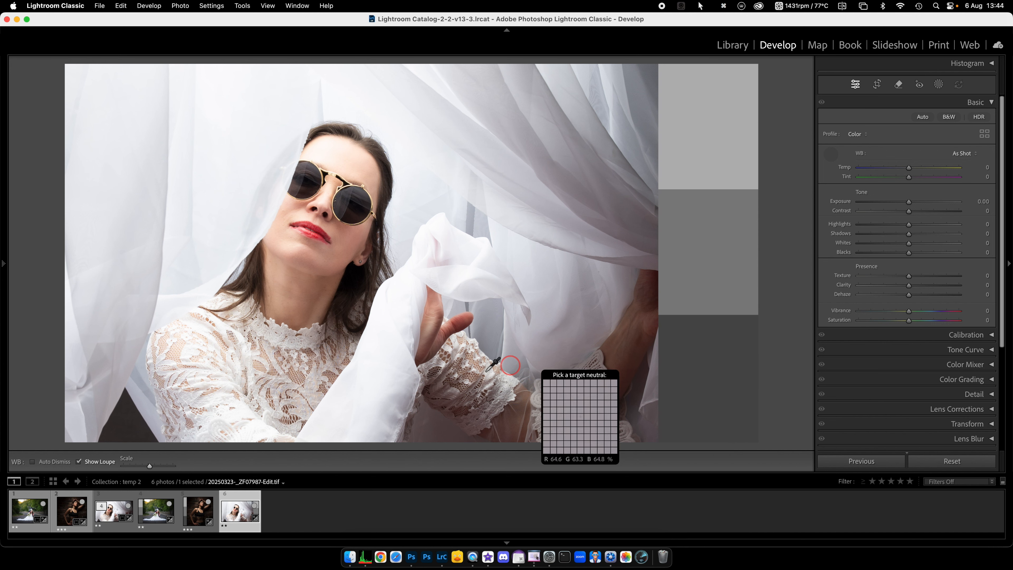
# Step: Return to the bride's NEF photo, set its white balance by sampling the road's edge, and put the selector away
pyautogui.click(35, 517)
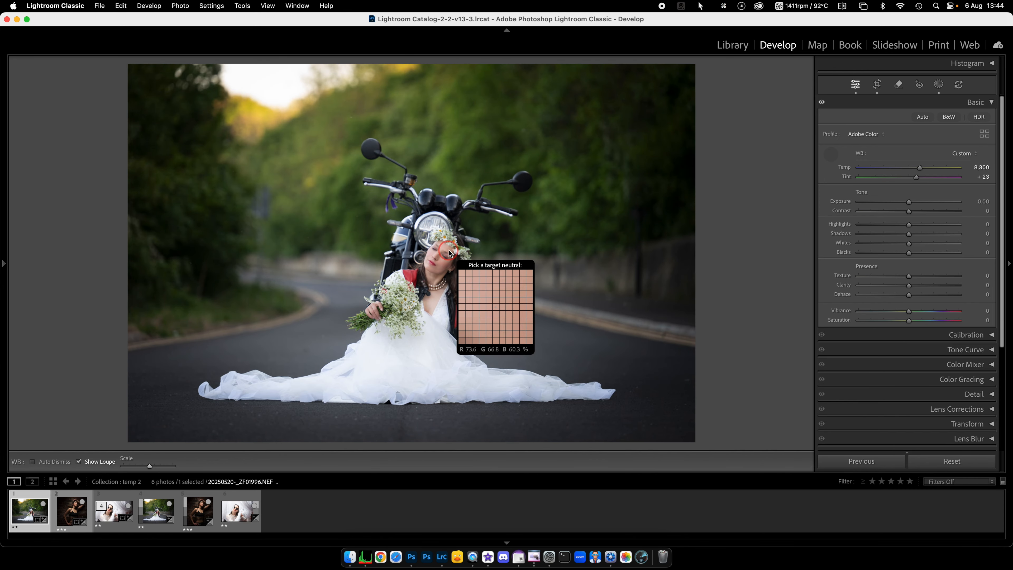
pyautogui.click(566, 308)
pyautogui.click(832, 159)
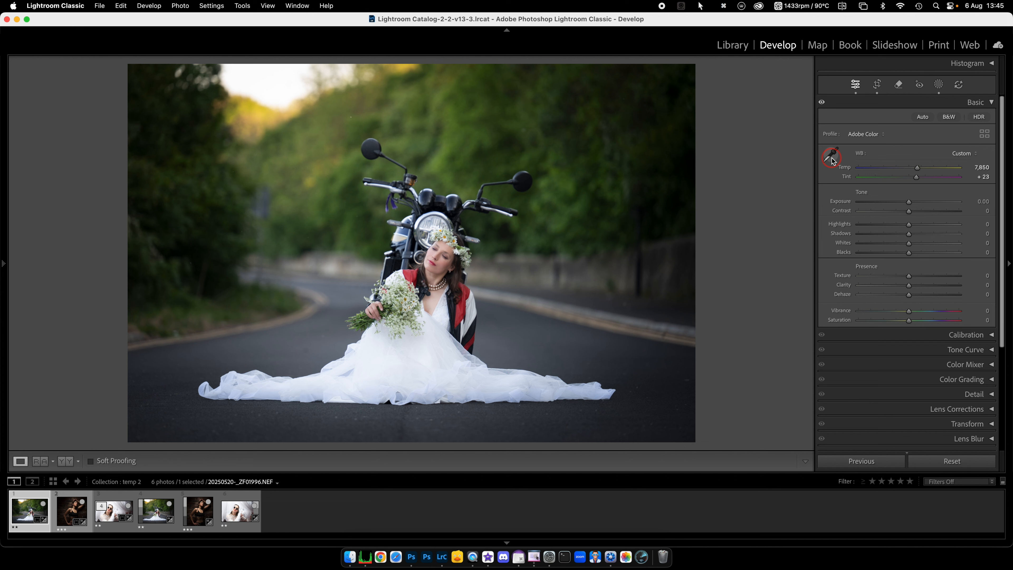
# Step: Open the brick-wall portrait's NEF photo, try the Flash white balance preset, and restore As Shot
pyautogui.press('Right')
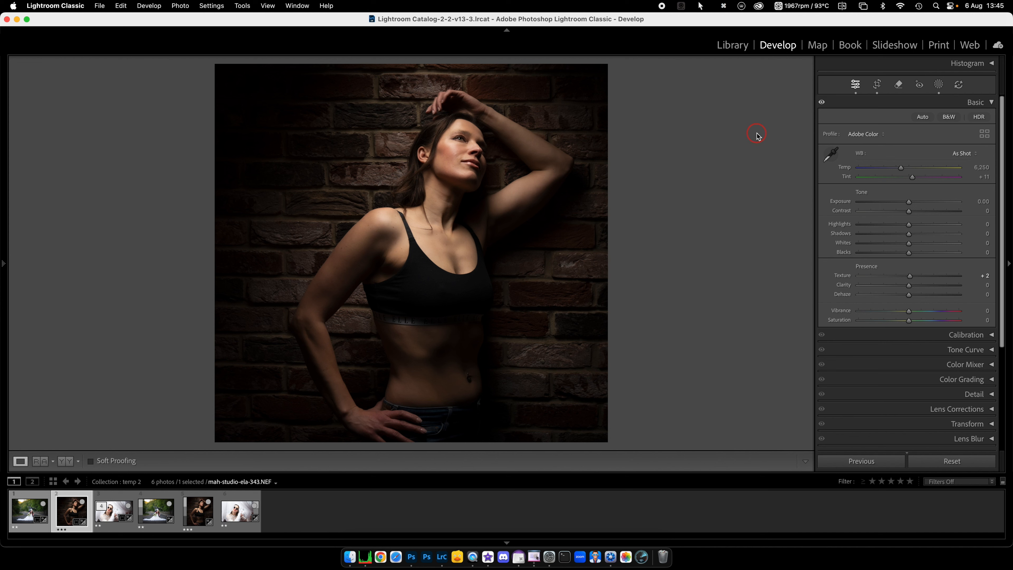
pyautogui.click(976, 154)
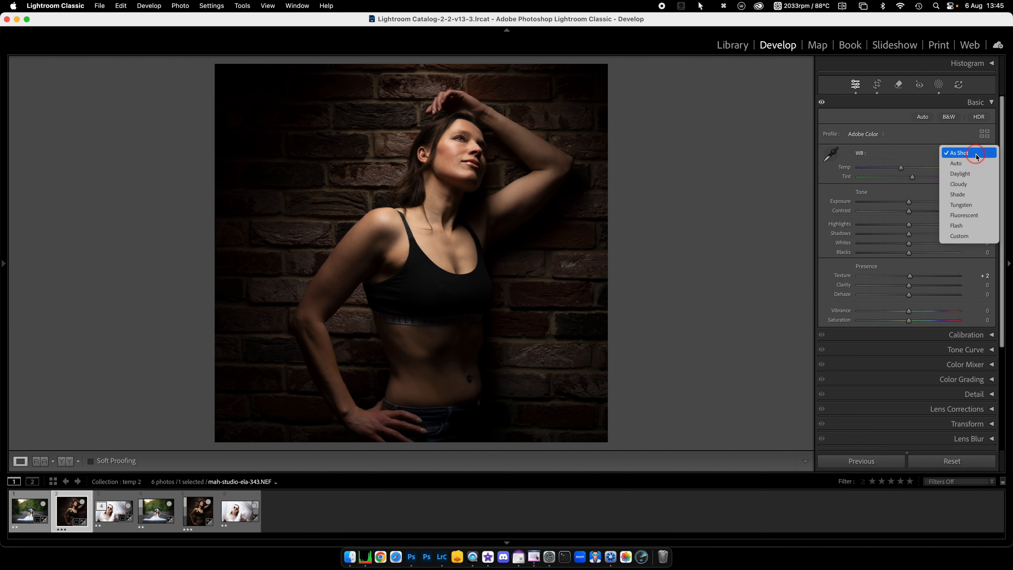
pyautogui.click(959, 226)
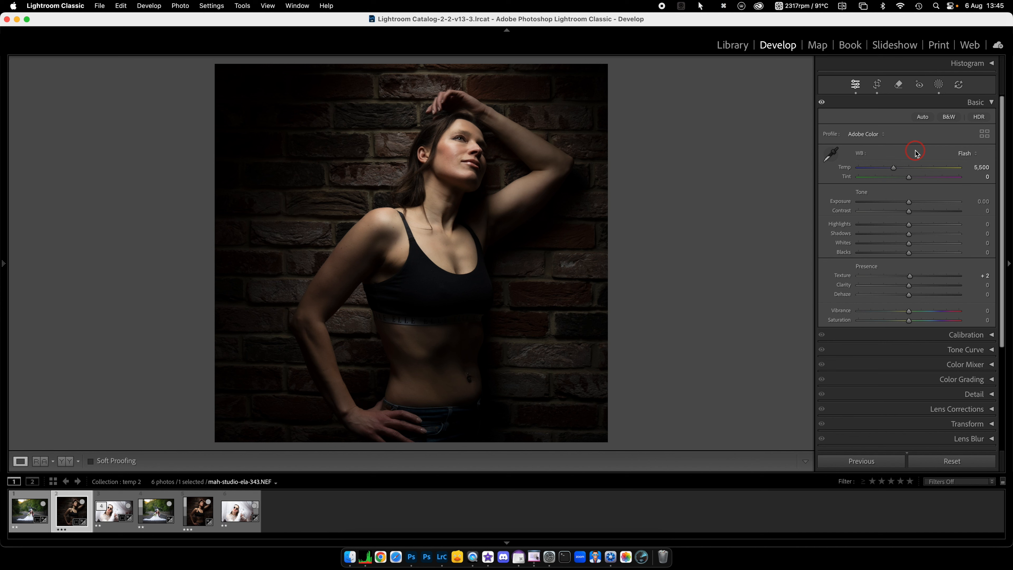
pyautogui.click(975, 155)
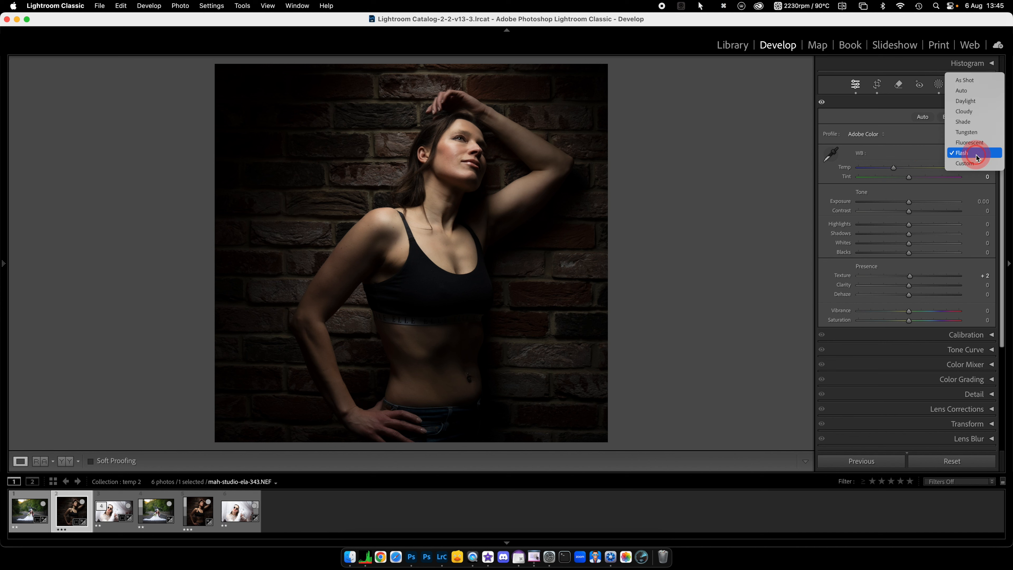
pyautogui.click(973, 81)
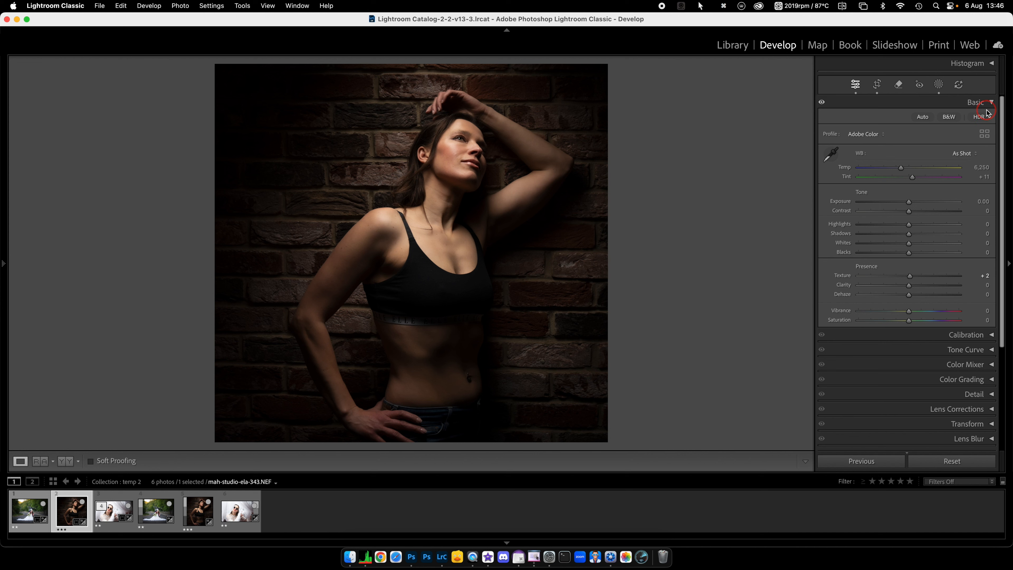
# Step: Try warming the brick-wall portrait to a Temp of 11,234, and return its white balance to As Shot
pyautogui.moveTo(901, 169); pyautogui.dragTo(932, 172)
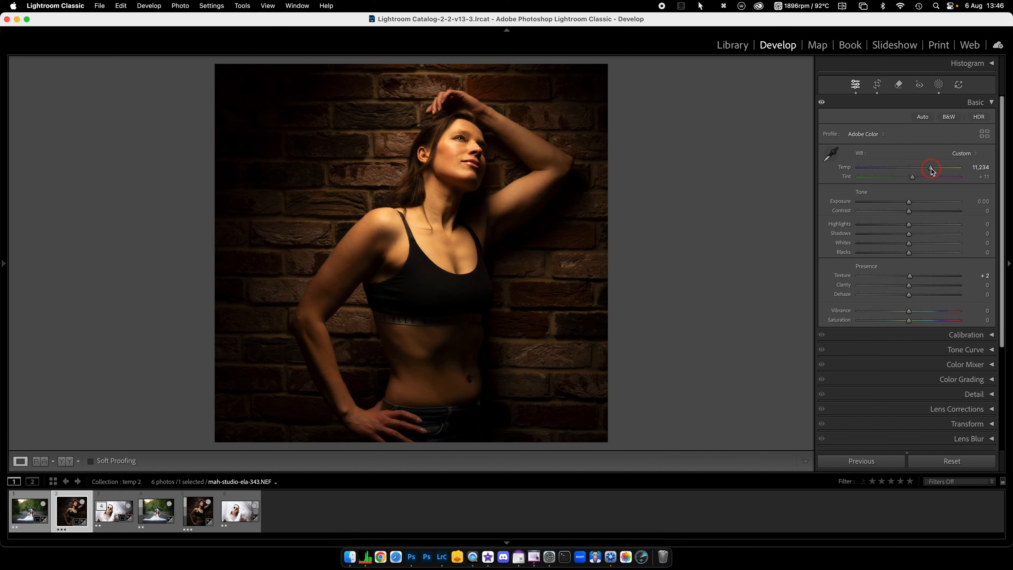
pyautogui.click(977, 156)
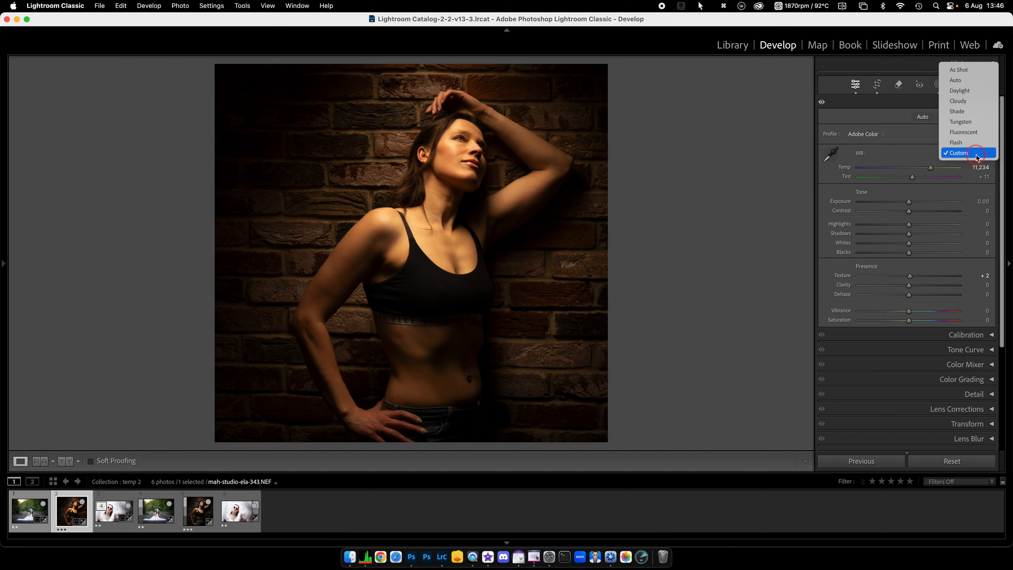
pyautogui.click(959, 71)
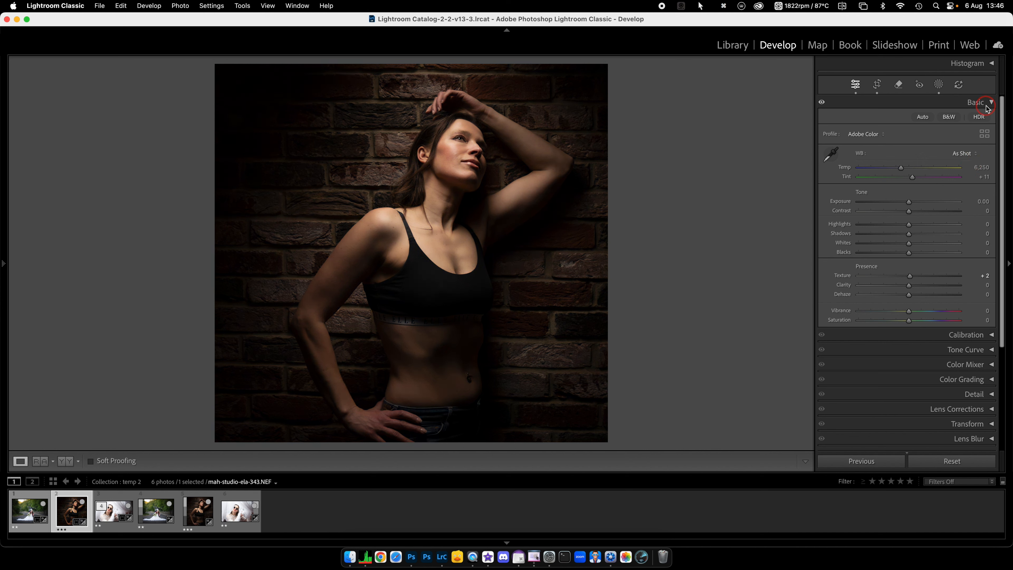
# Step: Try the Flash, Fluorescent and Tungsten white balance presets one after another on the brick-wall portrait
pyautogui.click(977, 156)
pyautogui.click(970, 228)
pyautogui.click(975, 154)
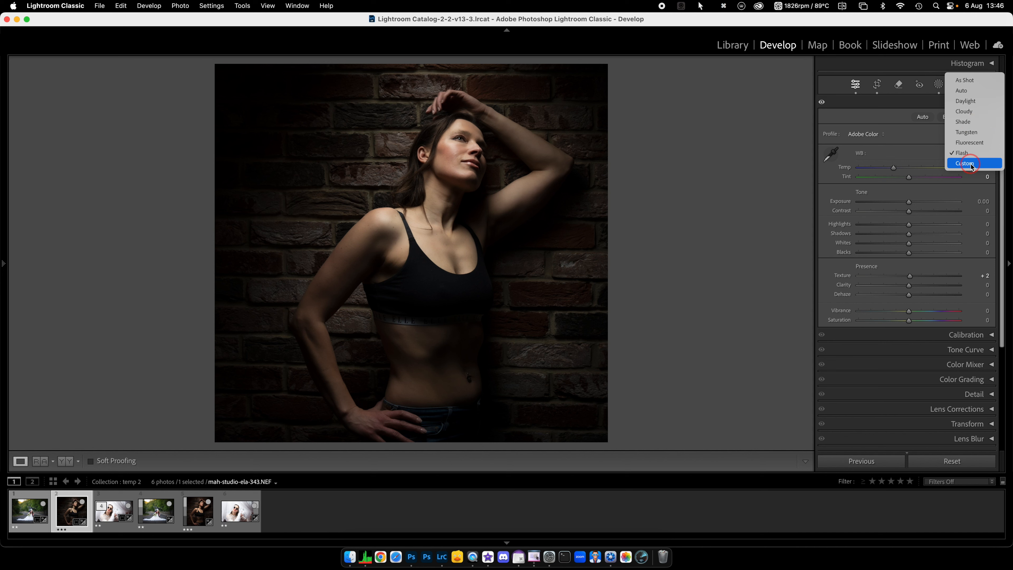
pyautogui.click(975, 146)
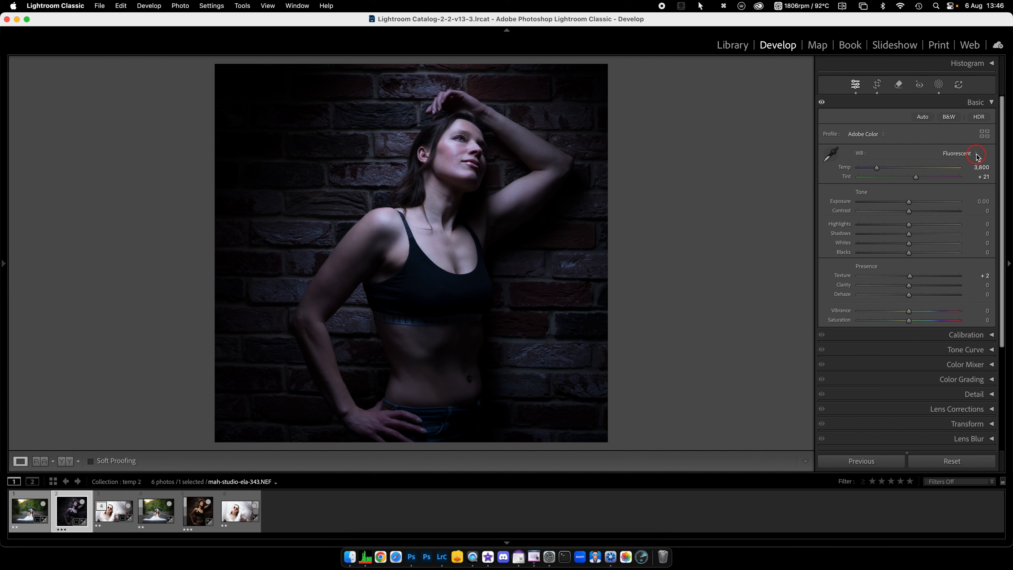
pyautogui.click(977, 155)
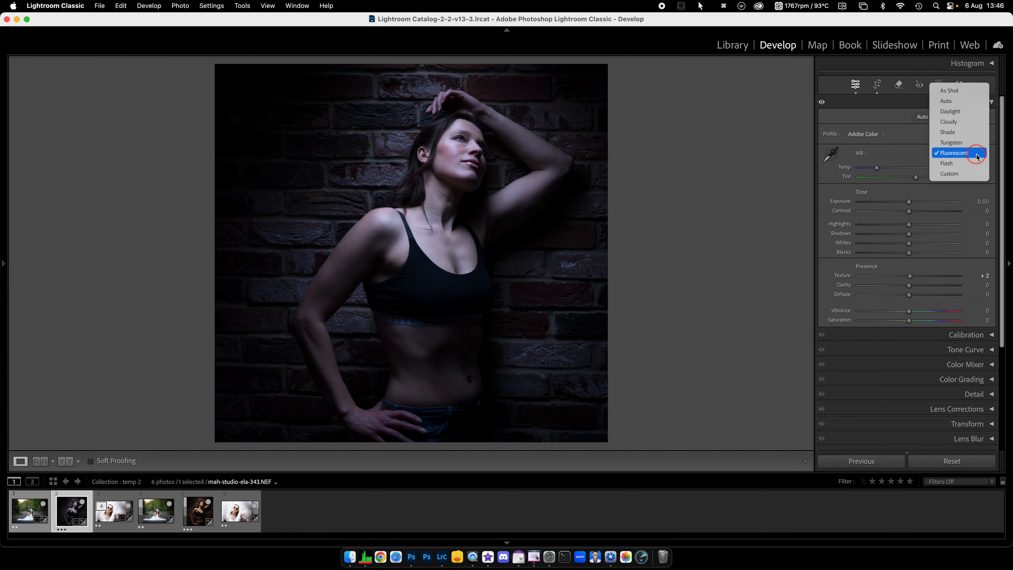
pyautogui.click(963, 143)
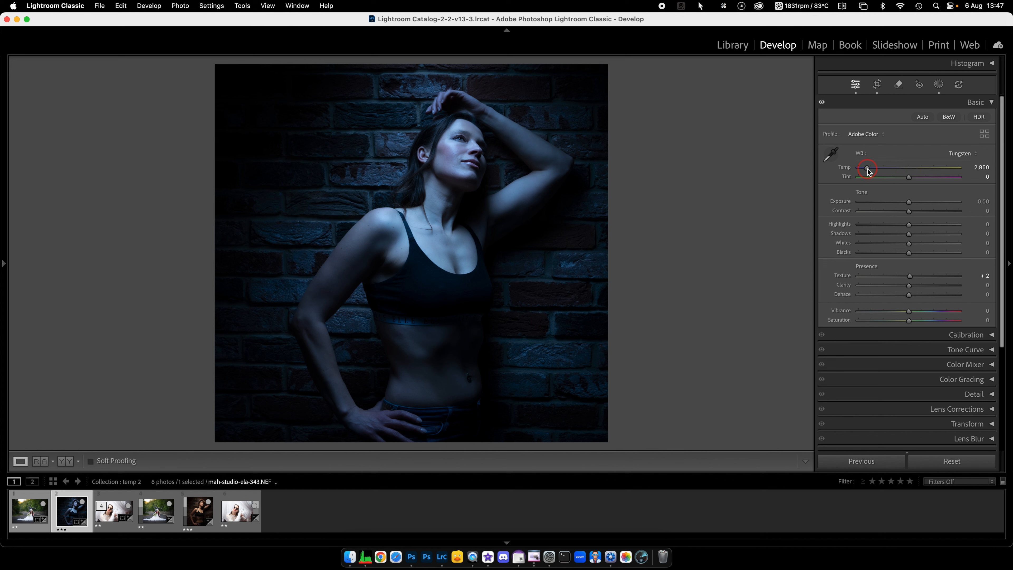
# Step: Switch the brick-wall portrait to the Fluorescent preset again and restore its As Shot white balance
pyautogui.click(974, 157)
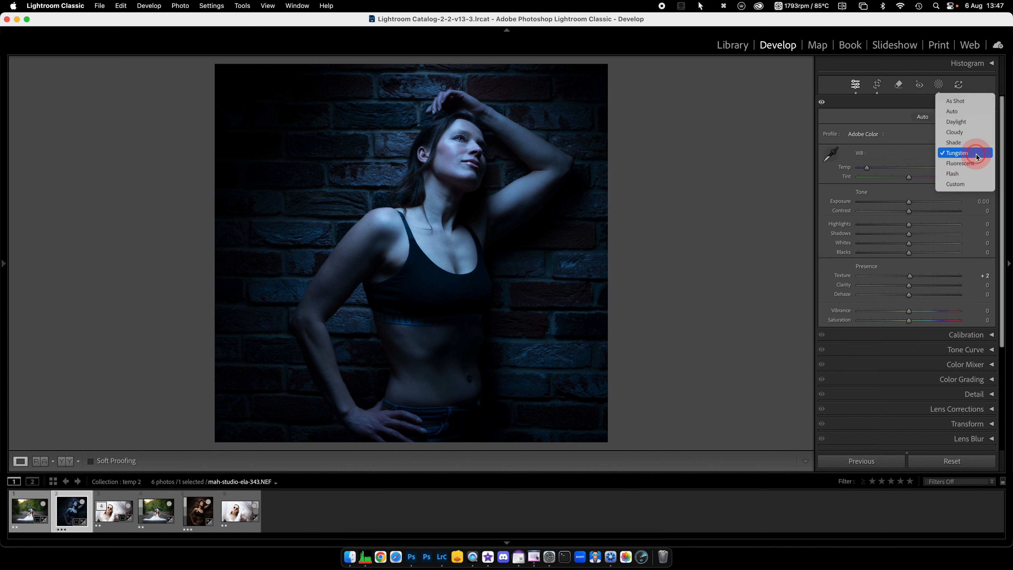
pyautogui.click(973, 164)
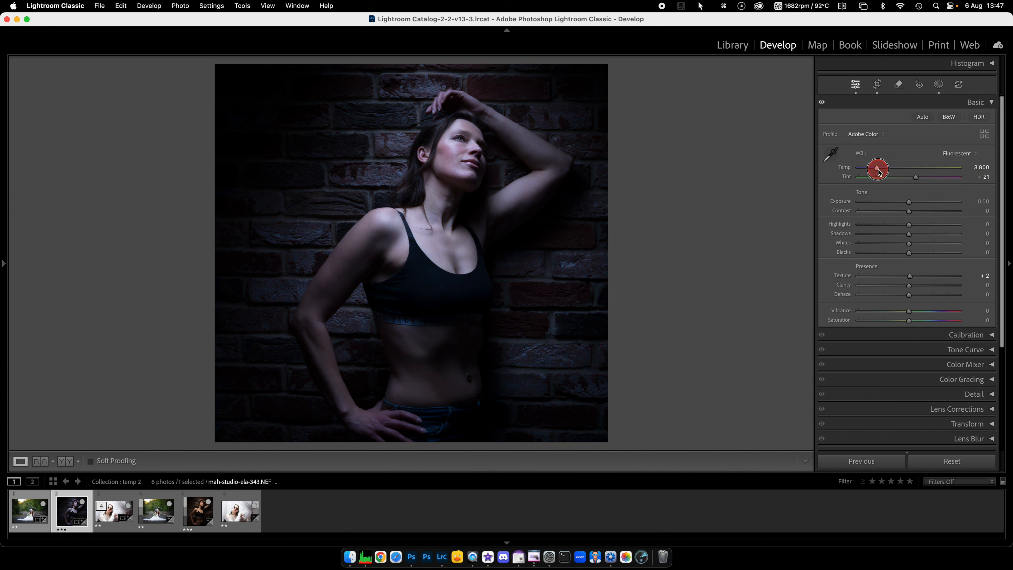
pyautogui.click(956, 154)
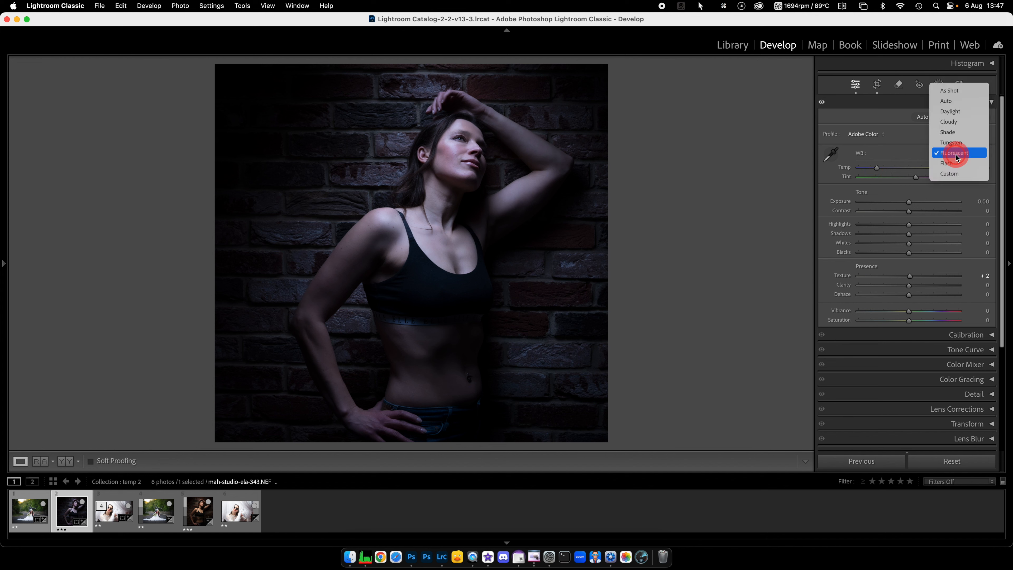
pyautogui.click(952, 92)
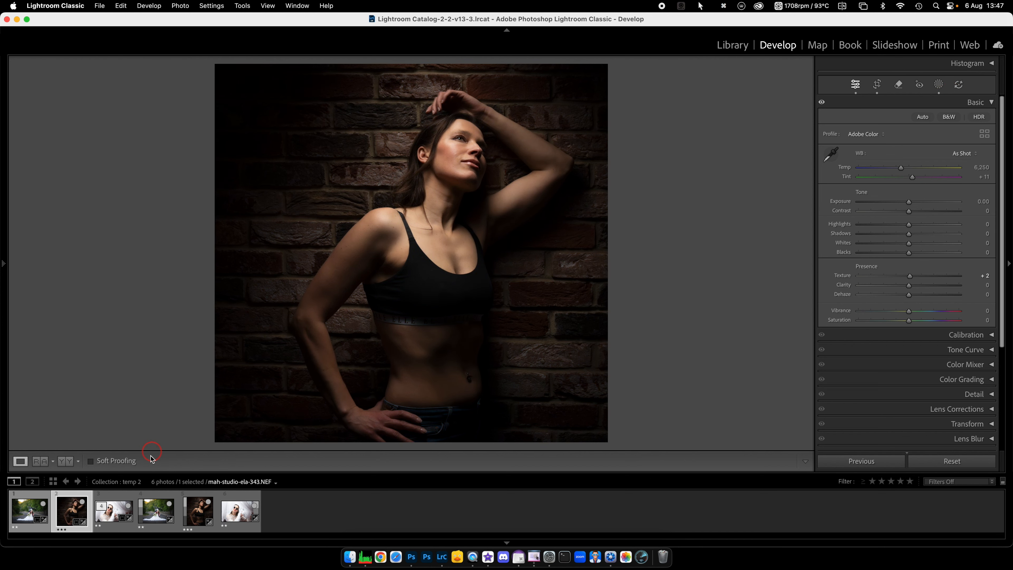
# Step: Check which white balance presets the white-curtain TIFF with grey patches offers, and return to the brick-wall portrait's NEF photo
pyautogui.click(242, 517)
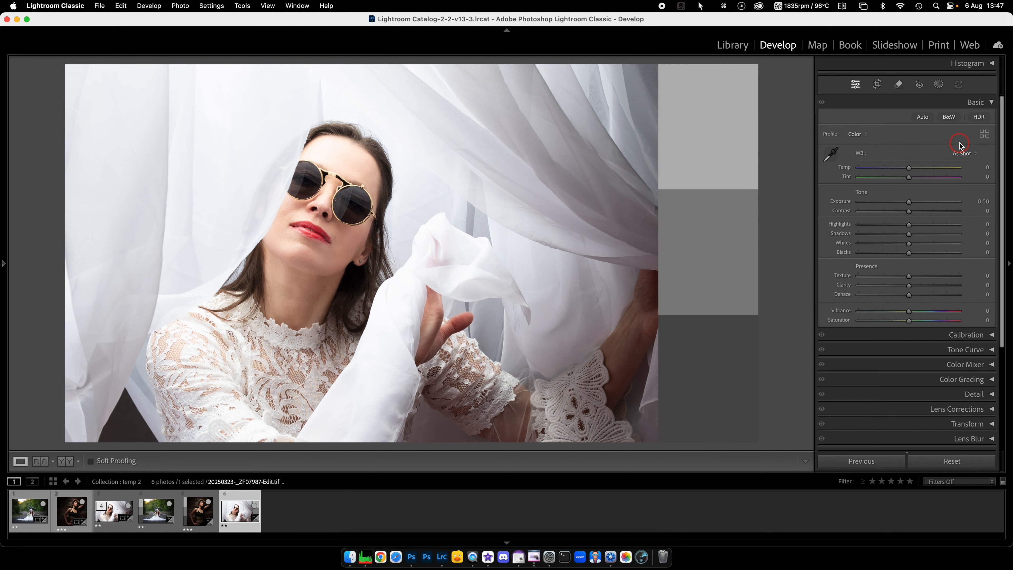
pyautogui.click(972, 156)
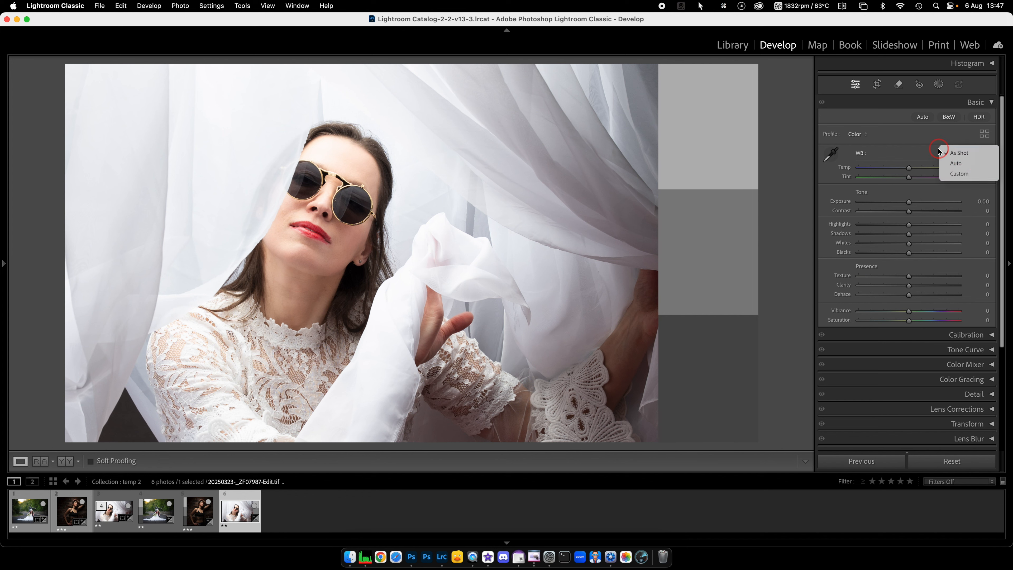
pyautogui.click(922, 145)
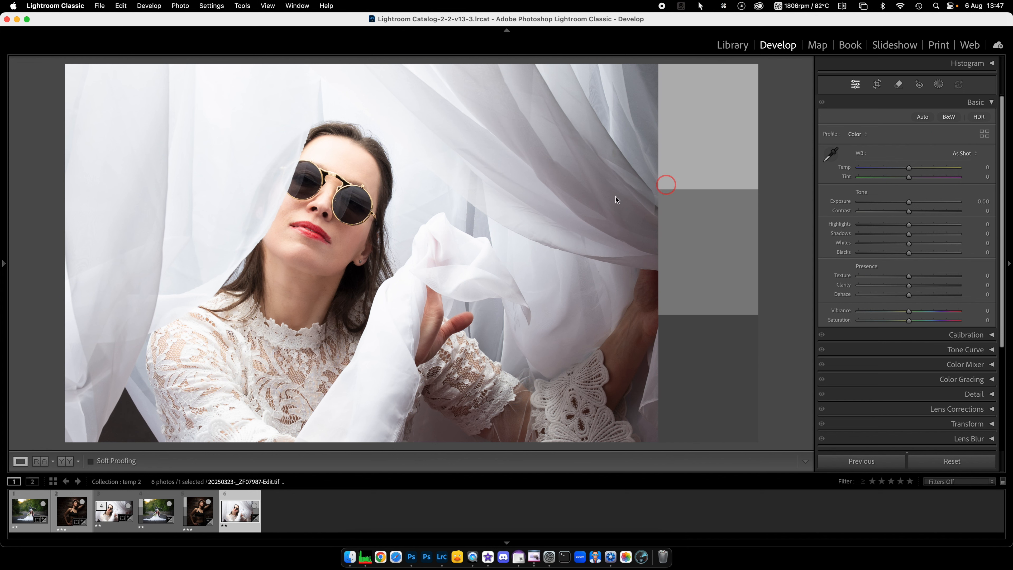
pyautogui.click(30, 512)
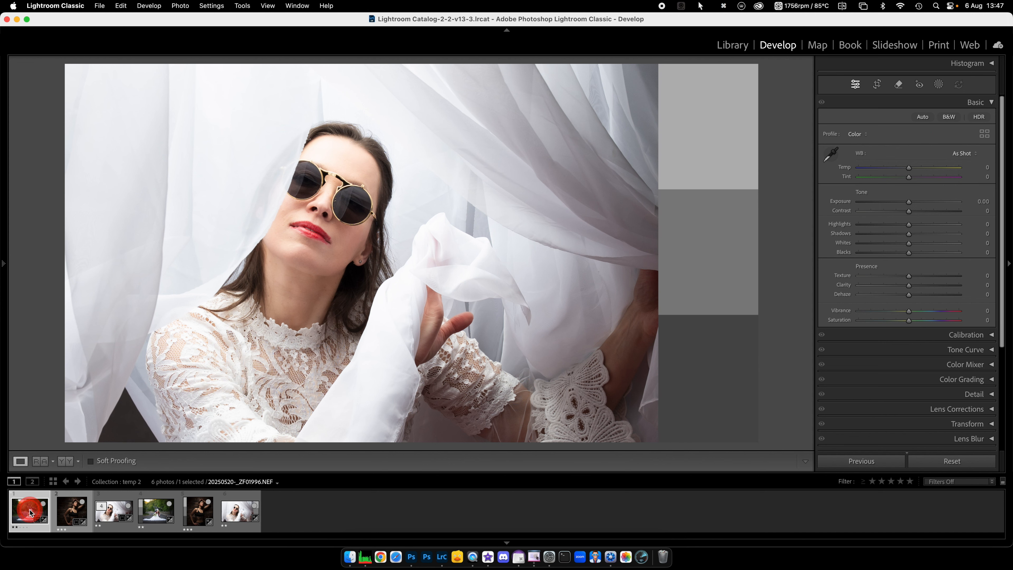
pyautogui.click(72, 511)
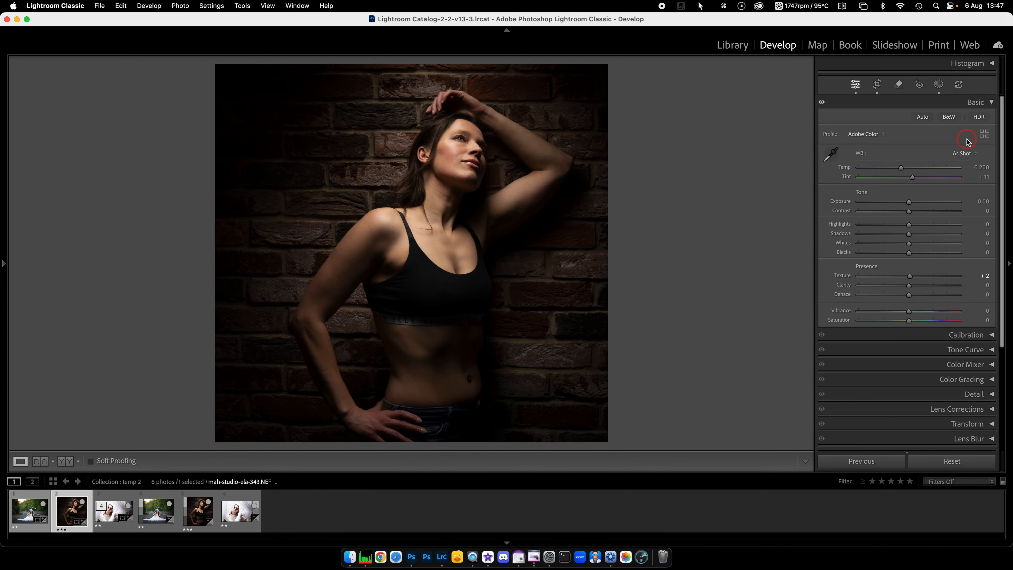
# Step: Try the Auto white balance on the brick-wall portrait and set it to the Flash preset
pyautogui.click(976, 155)
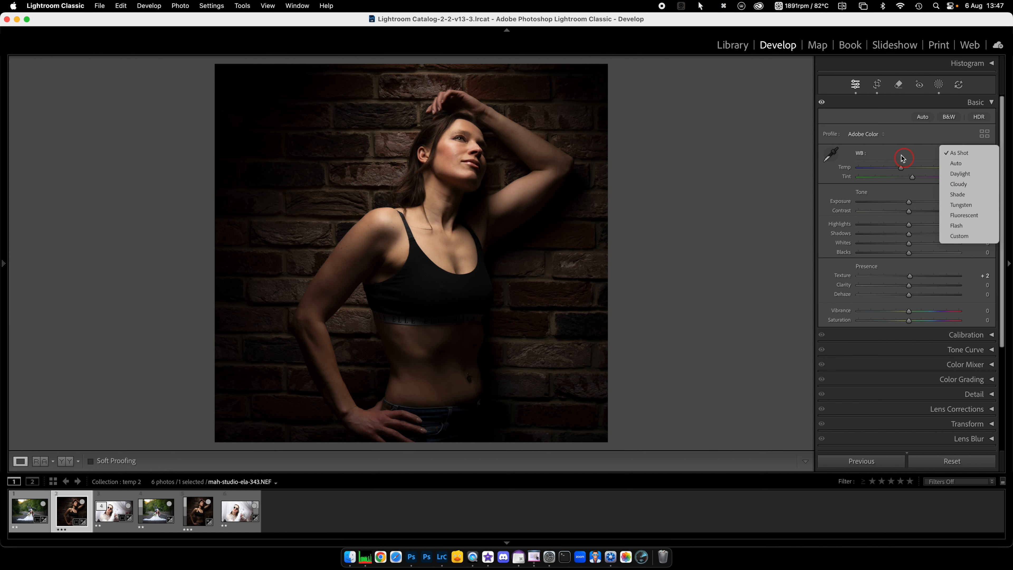
pyautogui.click(960, 164)
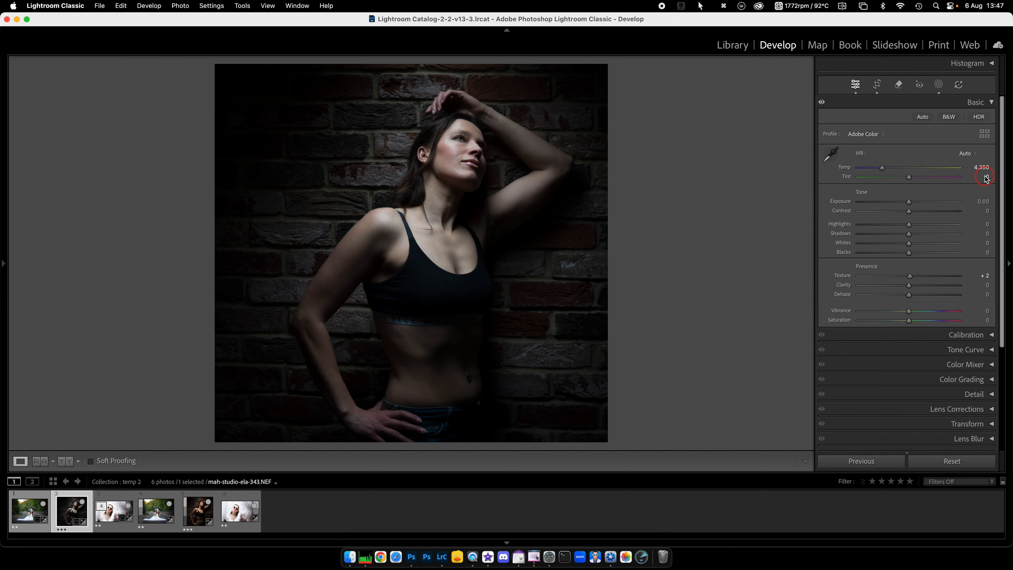
pyautogui.click(976, 156)
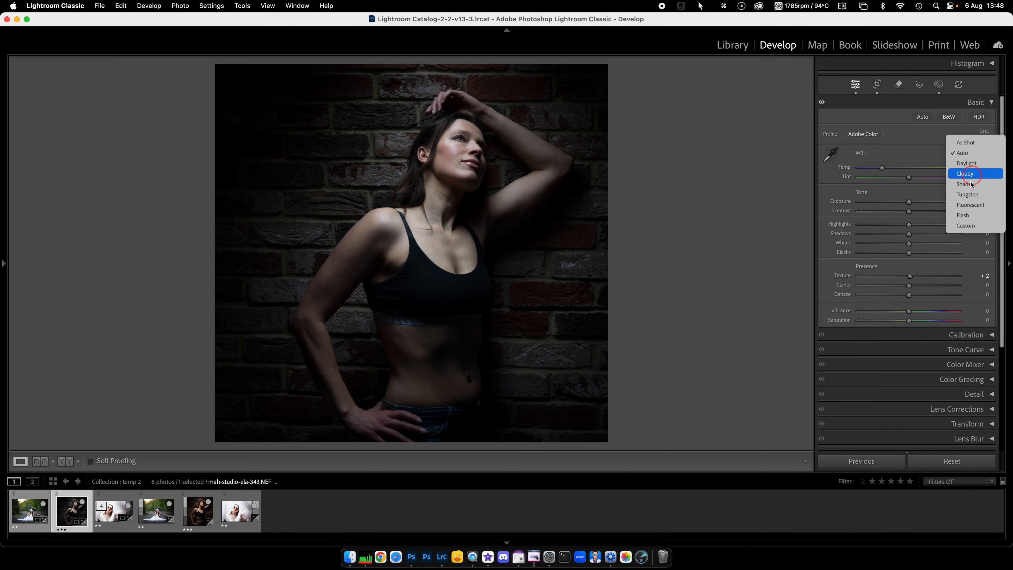
pyautogui.click(965, 217)
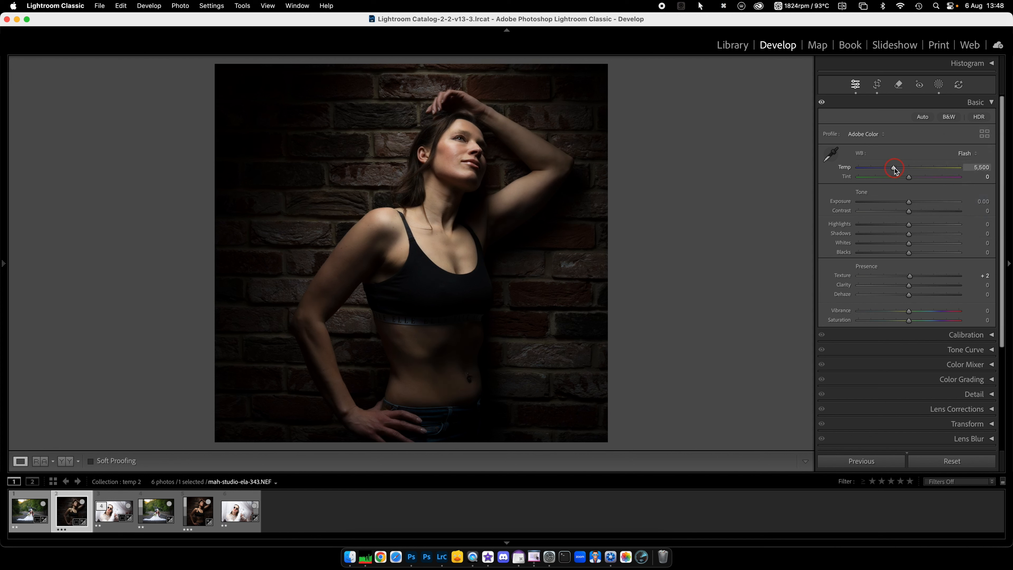
# Step: Try cooling the brick-wall portrait to a Temp of 3,294 with Tint +5, and reapply the Flash preset
pyautogui.moveTo(894, 169); pyautogui.dragTo(872, 170)
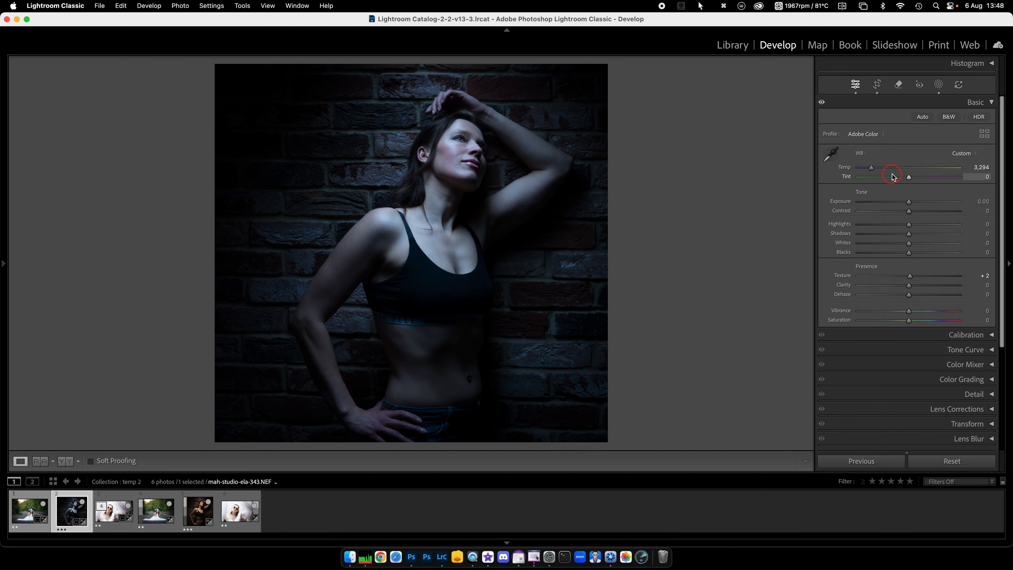
pyautogui.moveTo(909, 177)
pyautogui.mouseDown()
pyautogui.moveTo(899, 177)
pyautogui.moveTo(910, 178)
pyautogui.mouseUp()
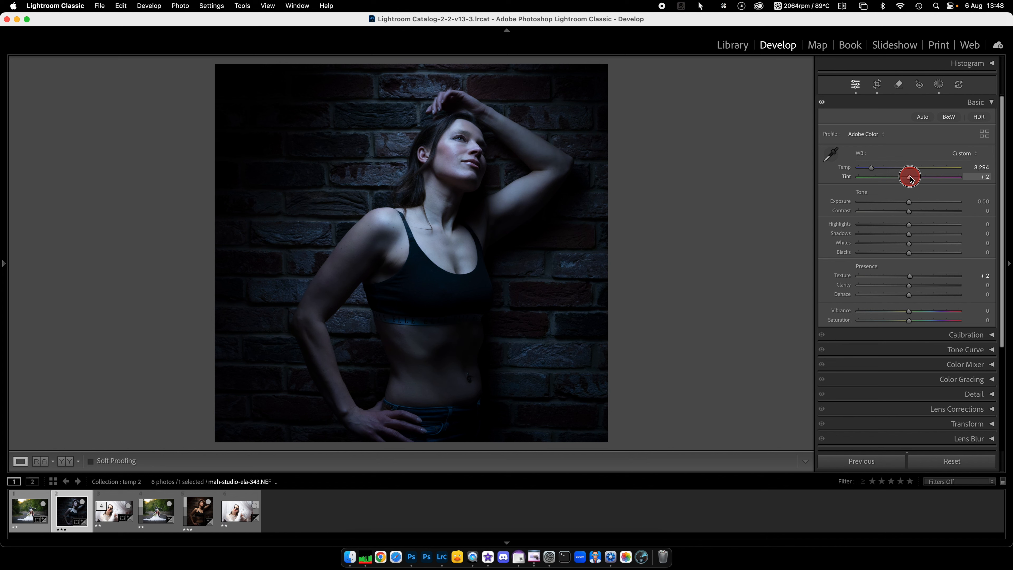
pyautogui.moveTo(910, 178); pyautogui.dragTo(911, 179)
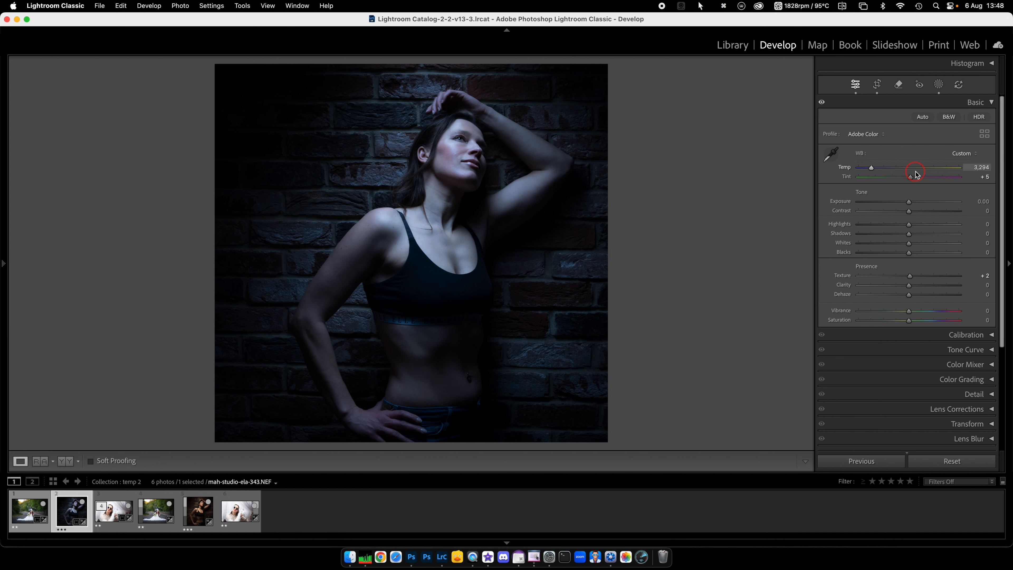
pyautogui.click(977, 156)
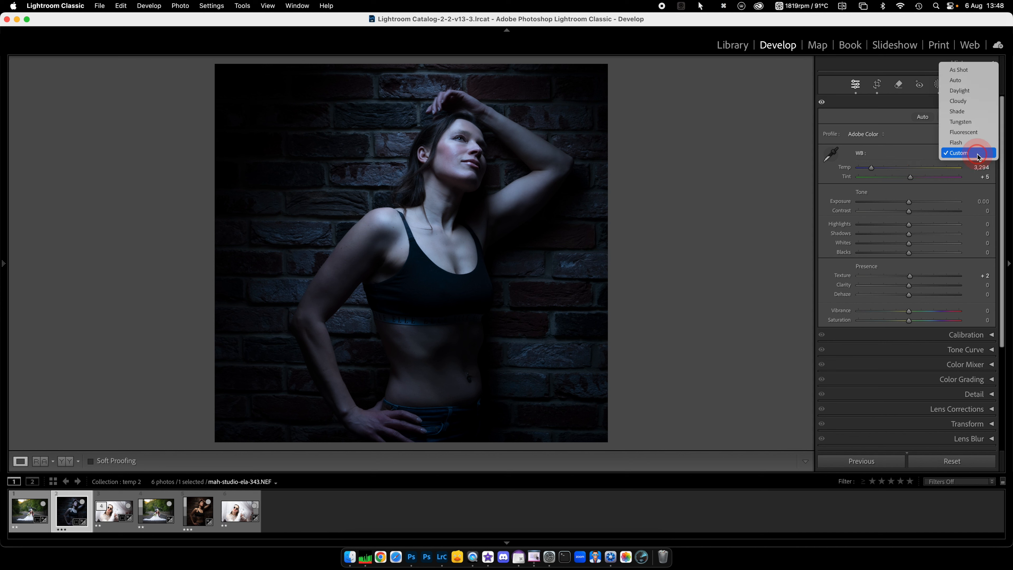
pyautogui.click(959, 145)
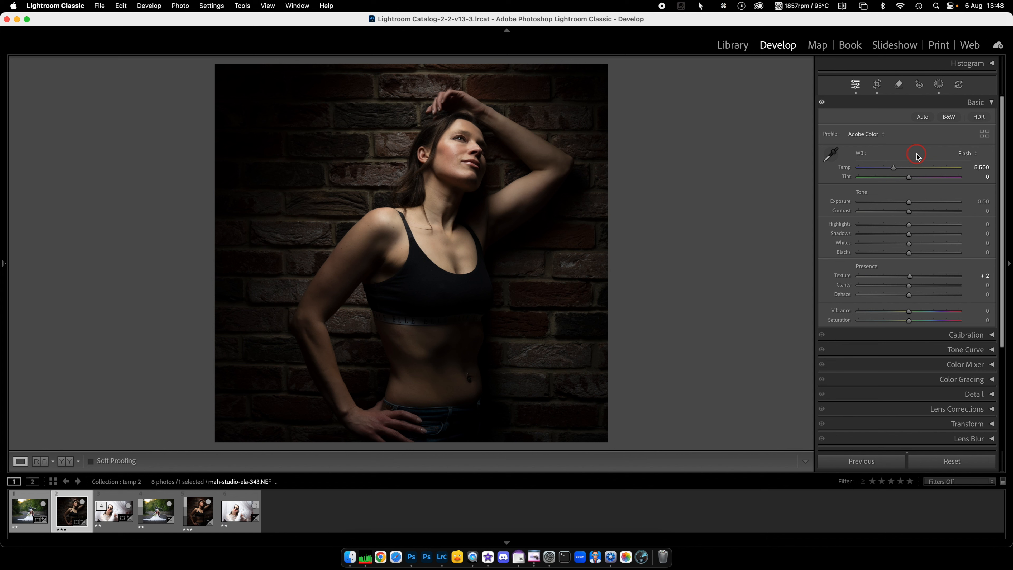
# Step: Open the white-curtain portrait, try the Flash white balance preset on it, and restore its As Shot white balance
pyautogui.click(111, 518)
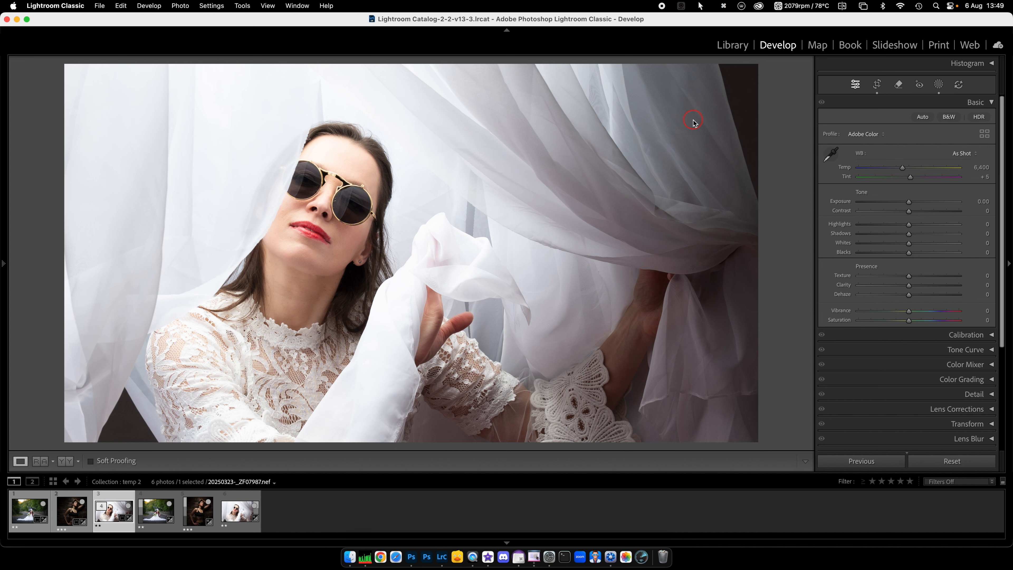
pyautogui.click(975, 154)
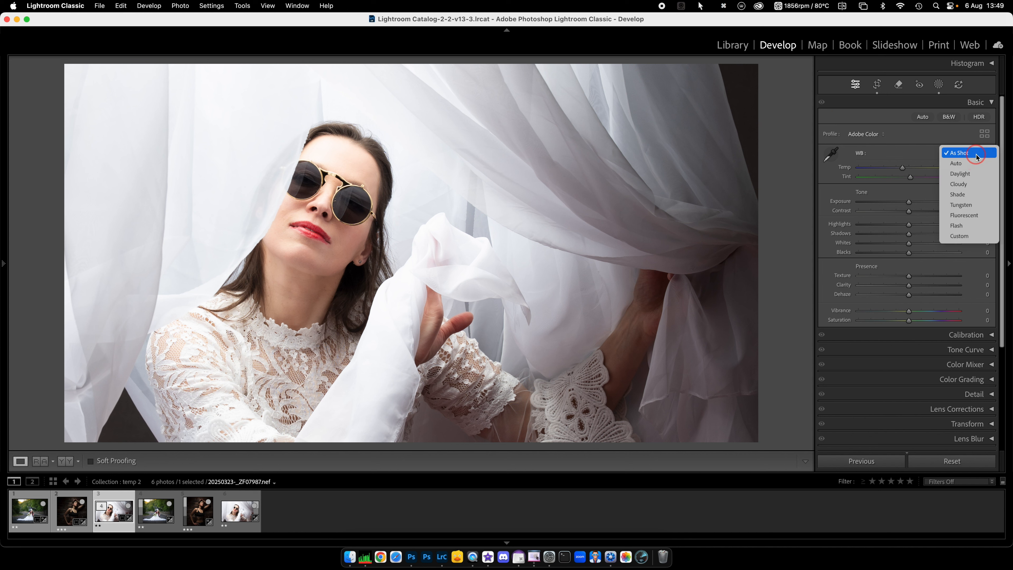
pyautogui.click(962, 227)
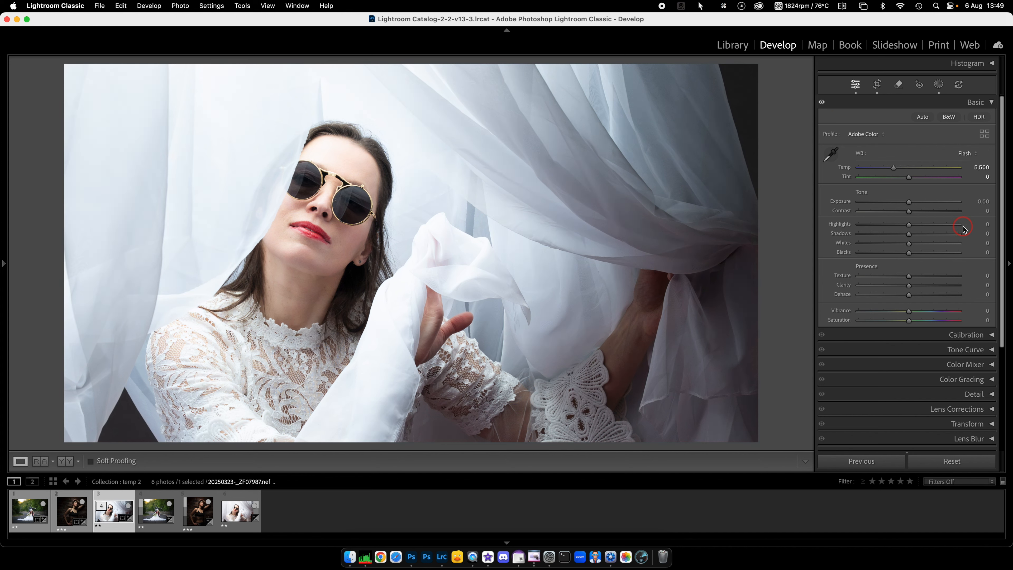
pyautogui.click(975, 154)
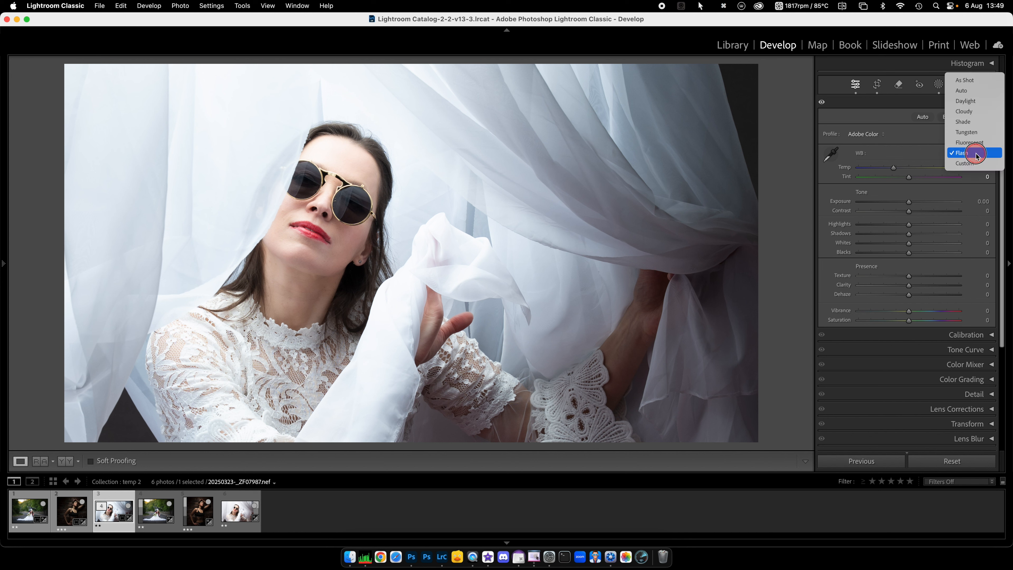
pyautogui.click(967, 80)
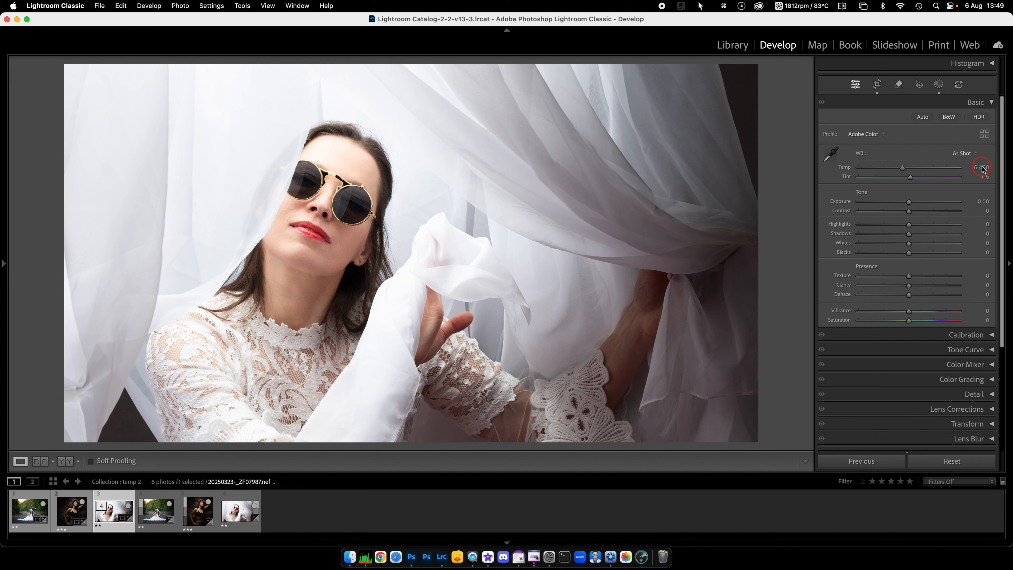
# Step: Set the white-curtain portrait to the Flash preset and cool it further to a Temp of 4,874
pyautogui.click(975, 154)
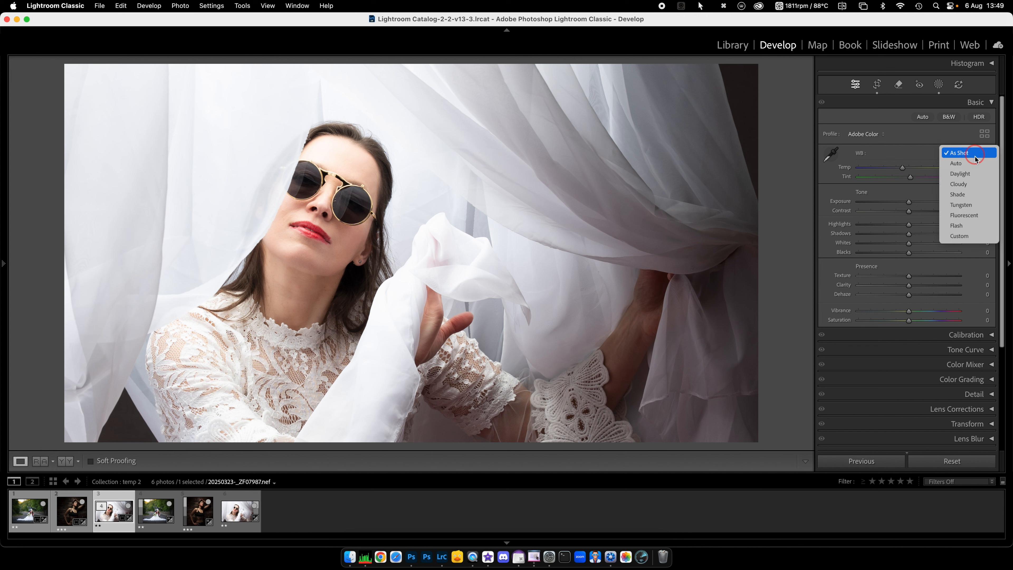
pyautogui.click(962, 227)
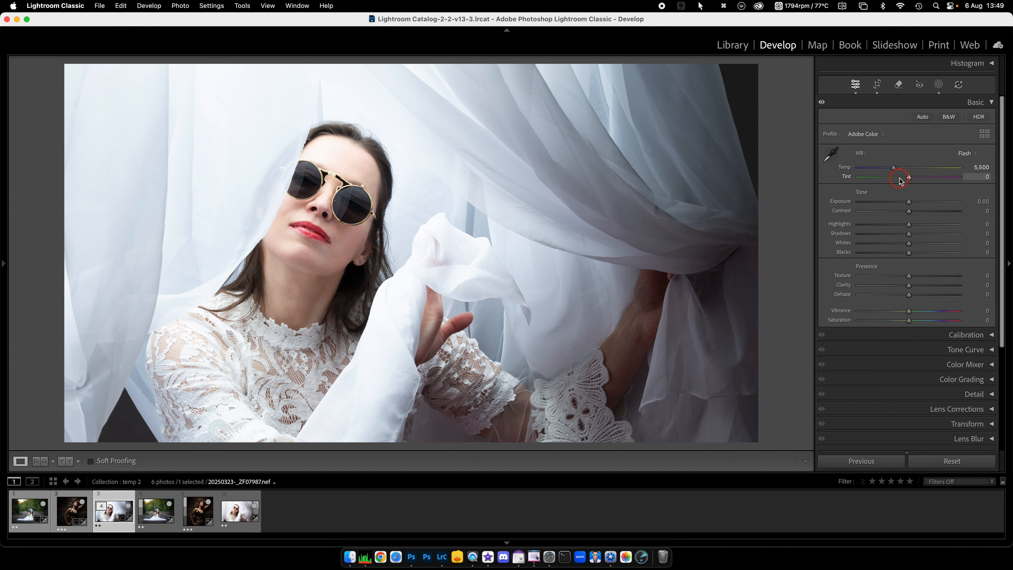
pyautogui.moveTo(894, 170); pyautogui.dragTo(888, 170)
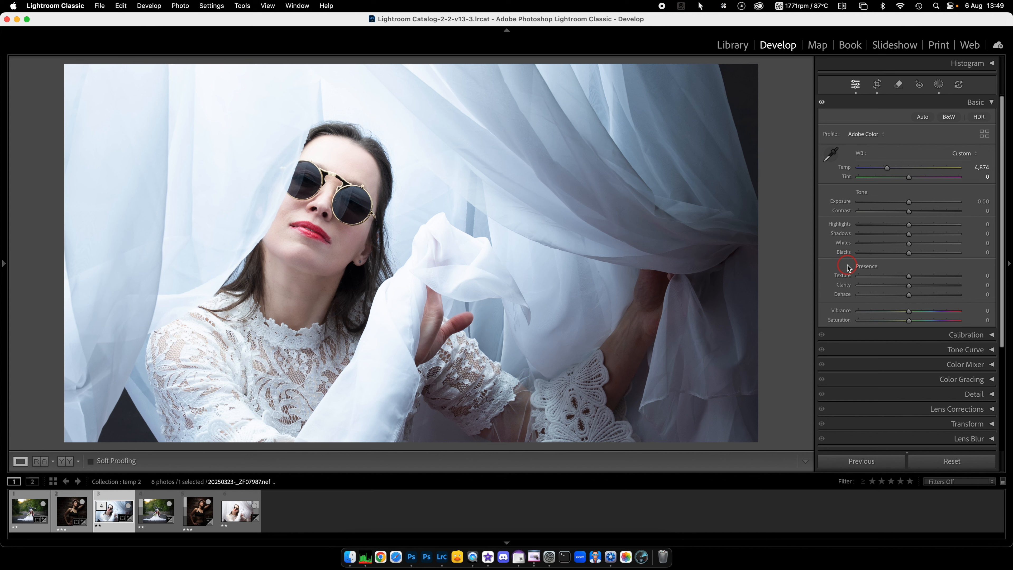
# Step: Set the white-curtain portrait's Texture to −63 and, after trying Vibrance at +100, set Vibrance to +37
pyautogui.moveTo(909, 278); pyautogui.dragTo(794, 274)
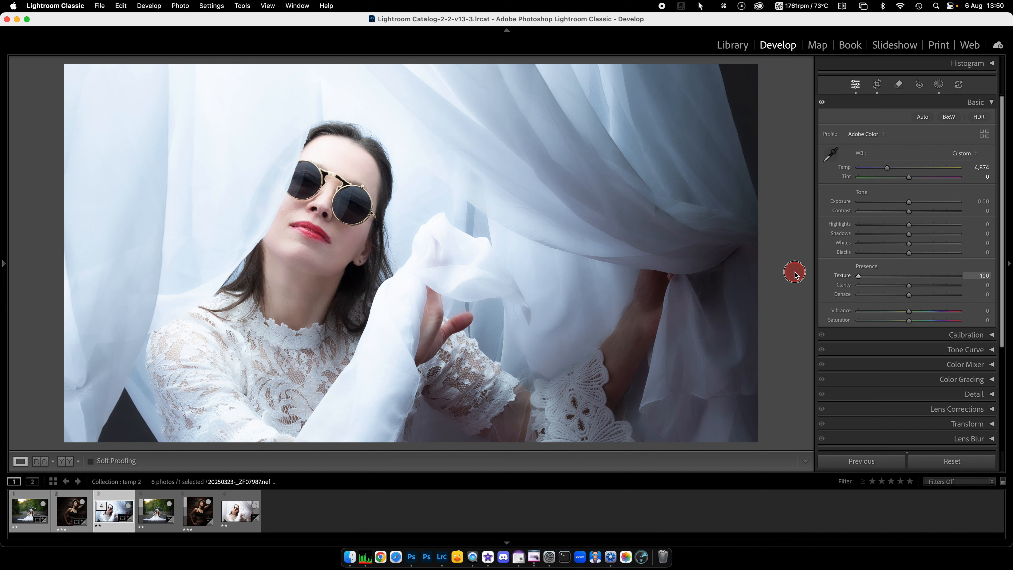
pyautogui.moveTo(795, 274); pyautogui.dragTo(877, 280)
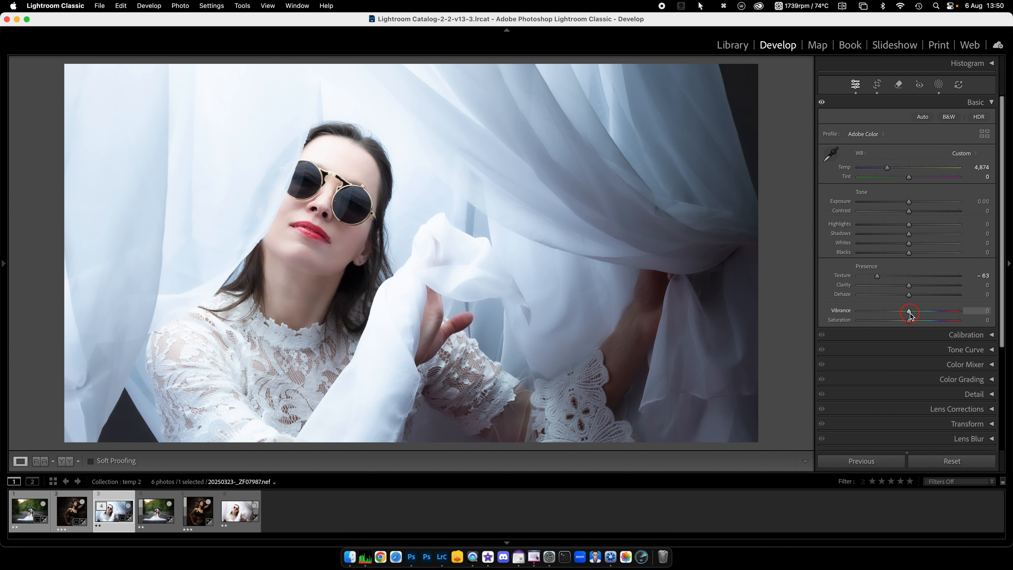
pyautogui.moveTo(910, 315)
pyautogui.mouseDown()
pyautogui.moveTo(986, 316)
pyautogui.moveTo(791, 313)
pyautogui.moveTo(902, 316)
pyautogui.mouseUp()
pyautogui.moveTo(909, 320)
pyautogui.mouseDown()
pyautogui.moveTo(1007, 323)
pyautogui.moveTo(719, 316)
pyautogui.moveTo(994, 329)
pyautogui.moveTo(911, 328)
pyautogui.mouseUp()
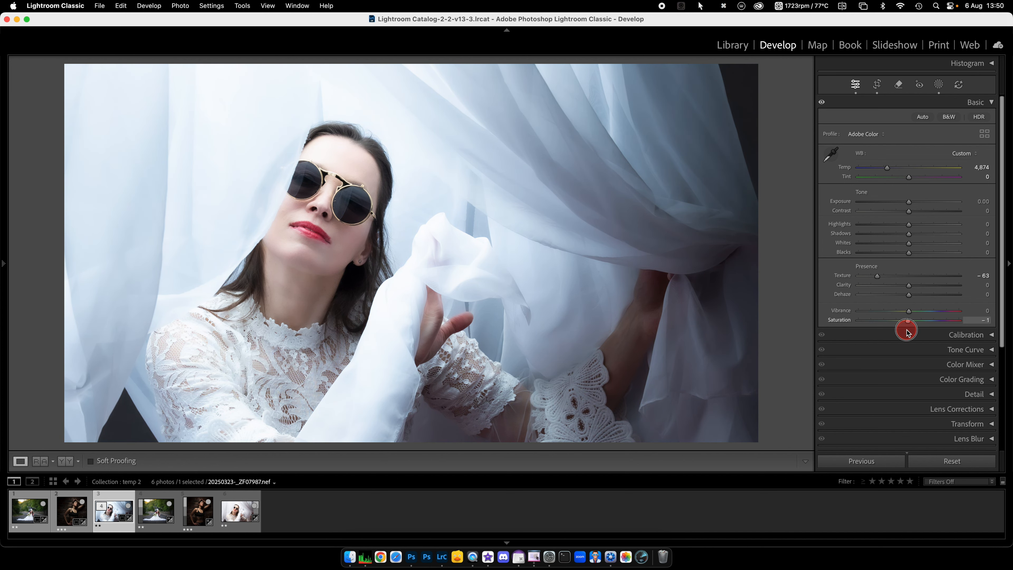
pyautogui.moveTo(969, 312)
pyautogui.mouseDown()
pyautogui.moveTo(910, 311)
pyautogui.moveTo(985, 313)
pyautogui.mouseUp()
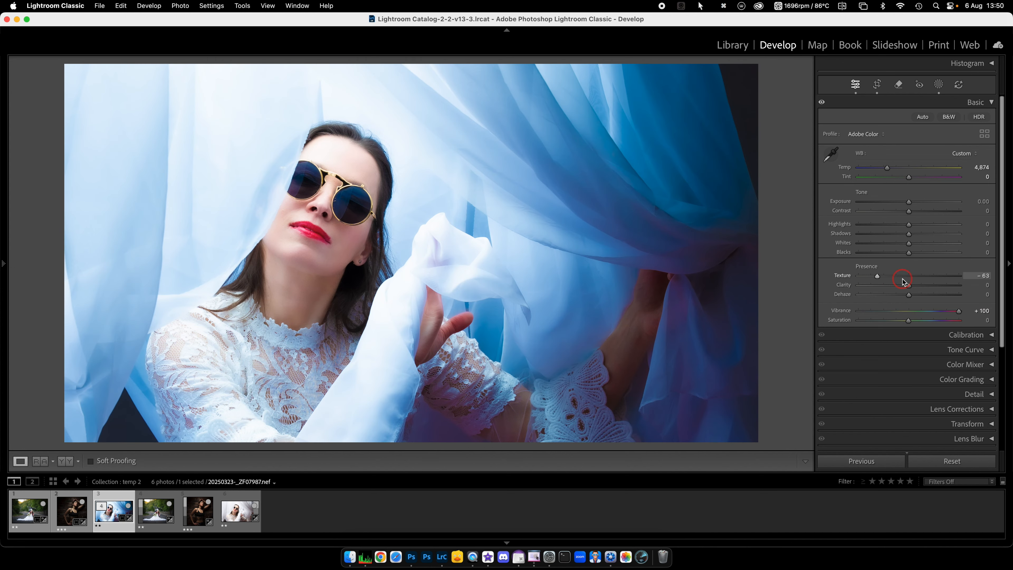
pyautogui.moveTo(958, 311); pyautogui.dragTo(910, 331)
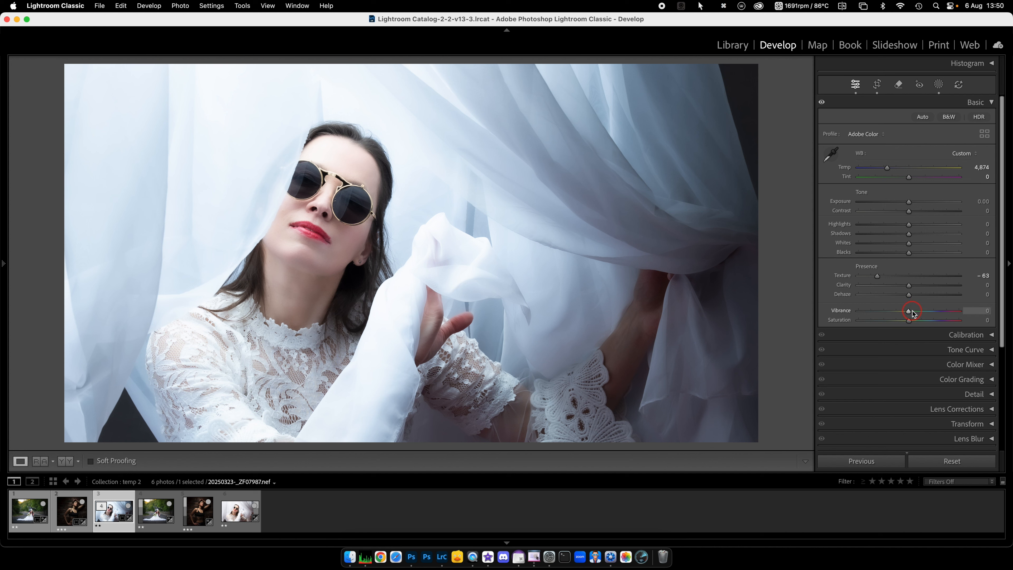
pyautogui.moveTo(908, 311); pyautogui.dragTo(928, 316)
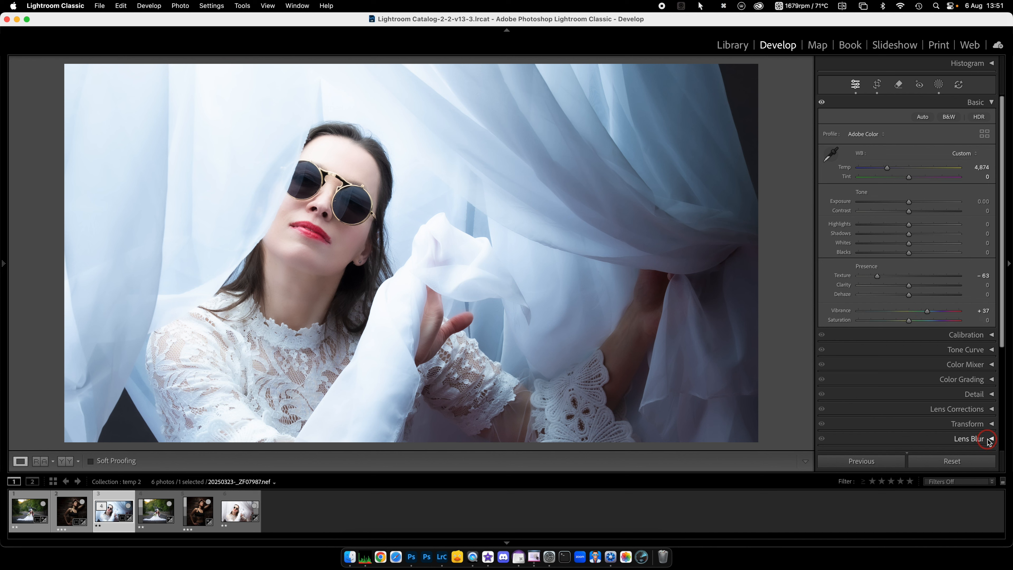
pyautogui.scroll(-3, 924, 399)
pyautogui.click(922, 398)
pyautogui.scroll(-3, 921, 397)
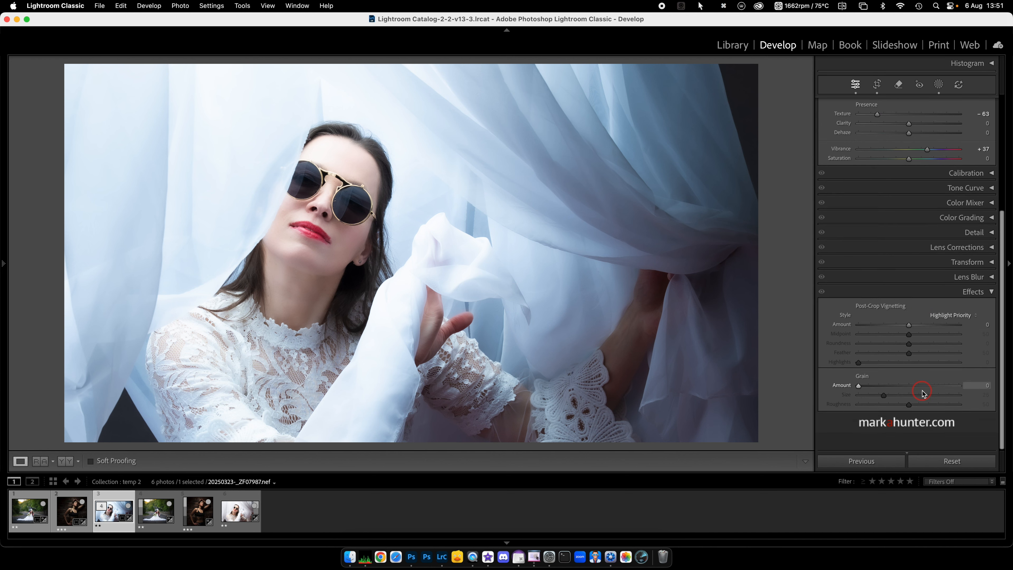
pyautogui.moveTo(908, 343)
pyautogui.mouseDown()
pyautogui.moveTo(920, 345)
pyautogui.moveTo(906, 345)
pyautogui.mouseUp()
pyautogui.scroll(5, 908, 295)
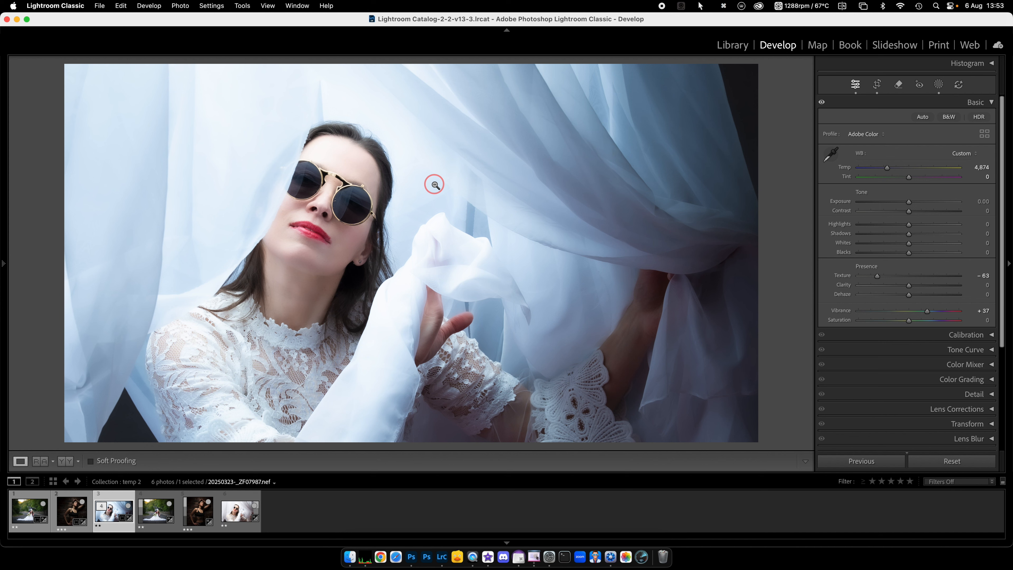
# Step: Open the bride-and-motorcycle TIFF with grey patches and activate the White Balance Selector
pyautogui.click(156, 520)
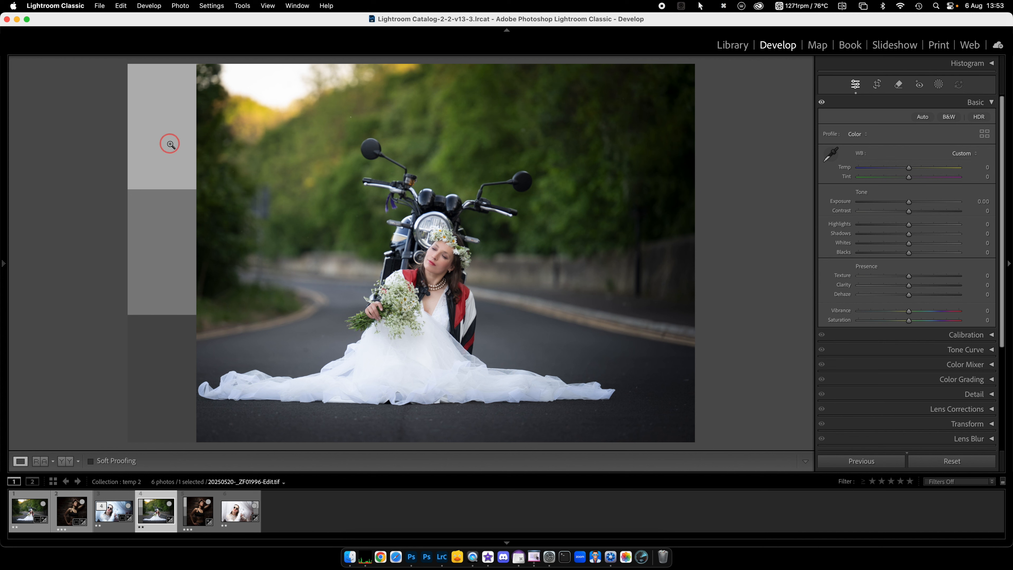
pyautogui.click(831, 154)
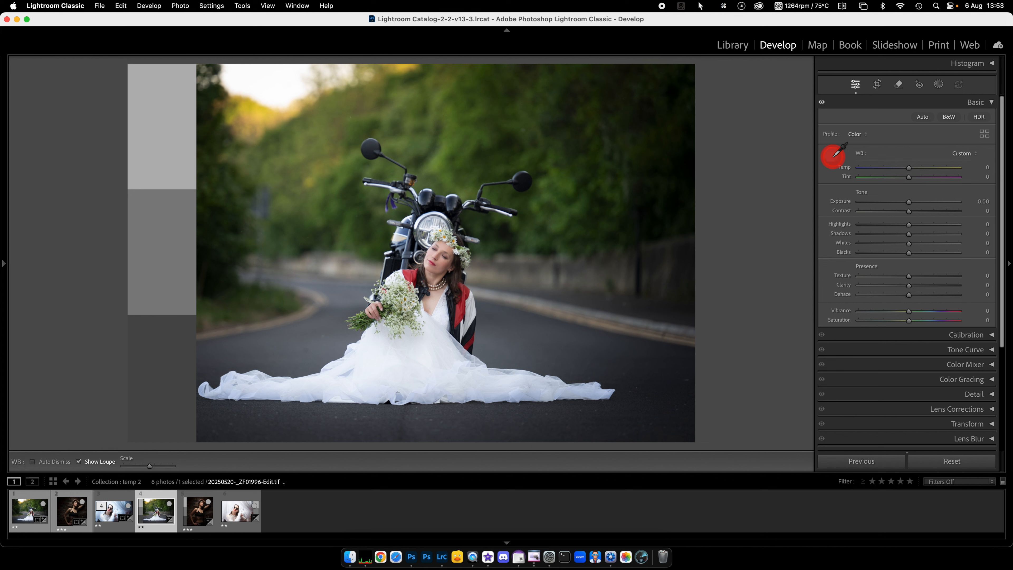